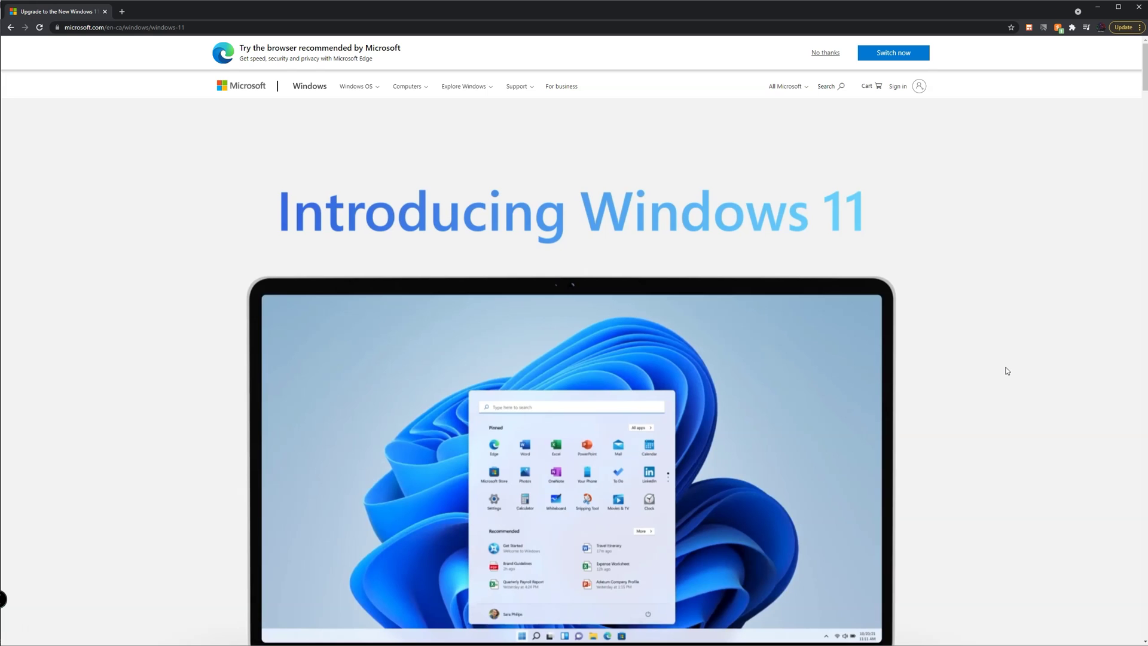
- Scroll down through the page to browse further content
scroll(1005, 368, "down", 10)
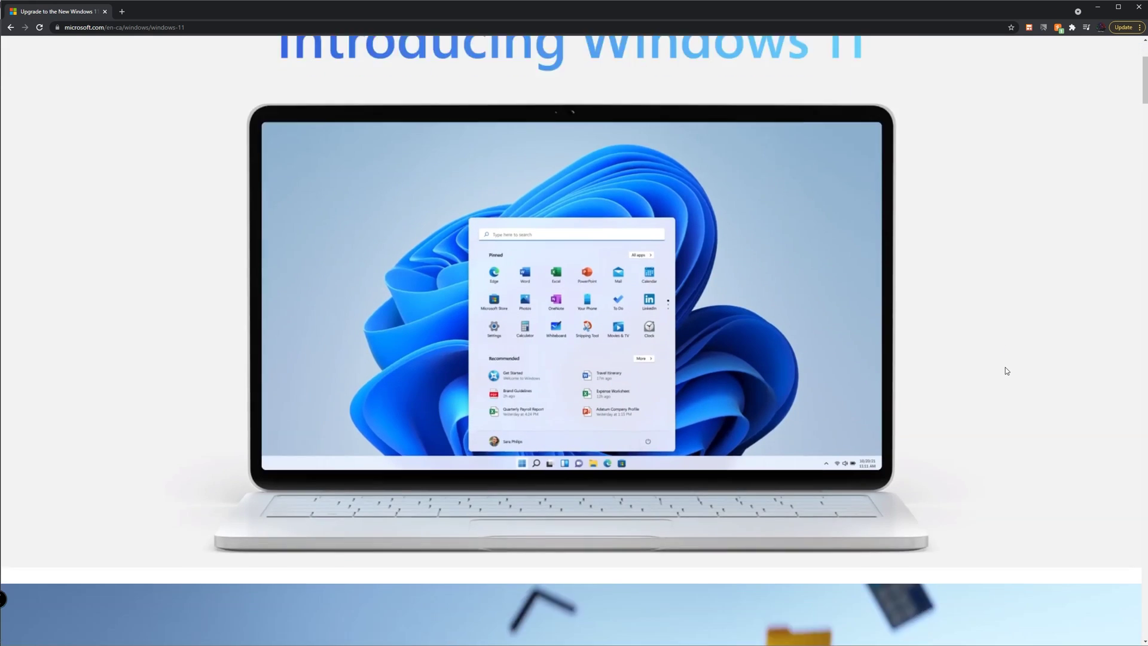
scroll(1002, 377, "down", 5)
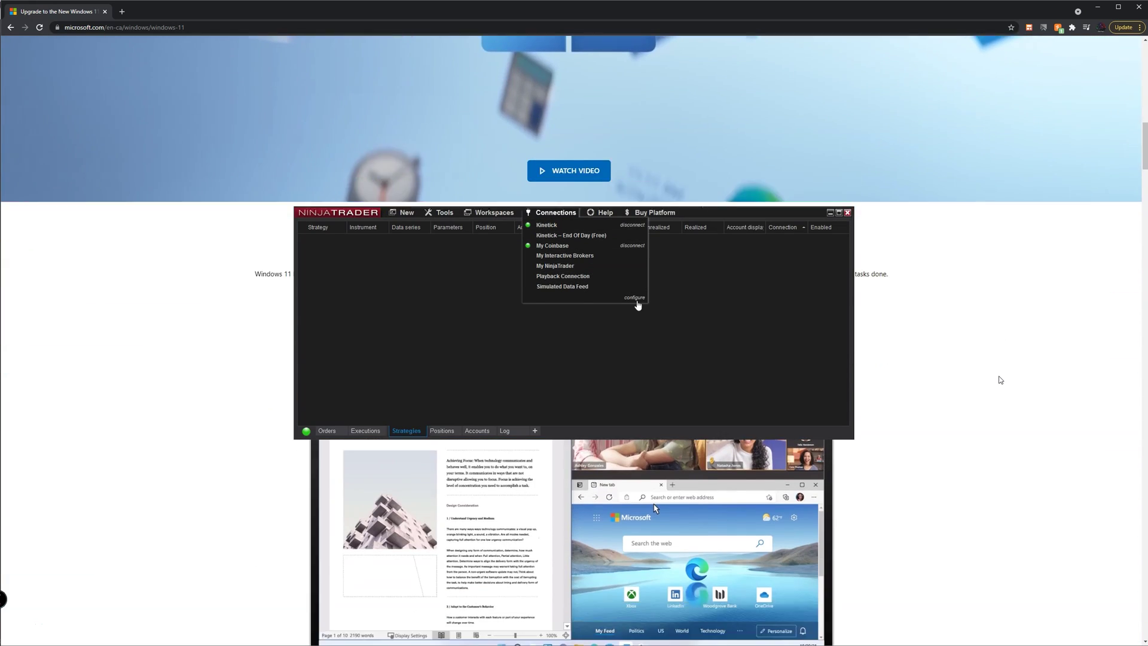
scroll(1000, 380, "down", 4)
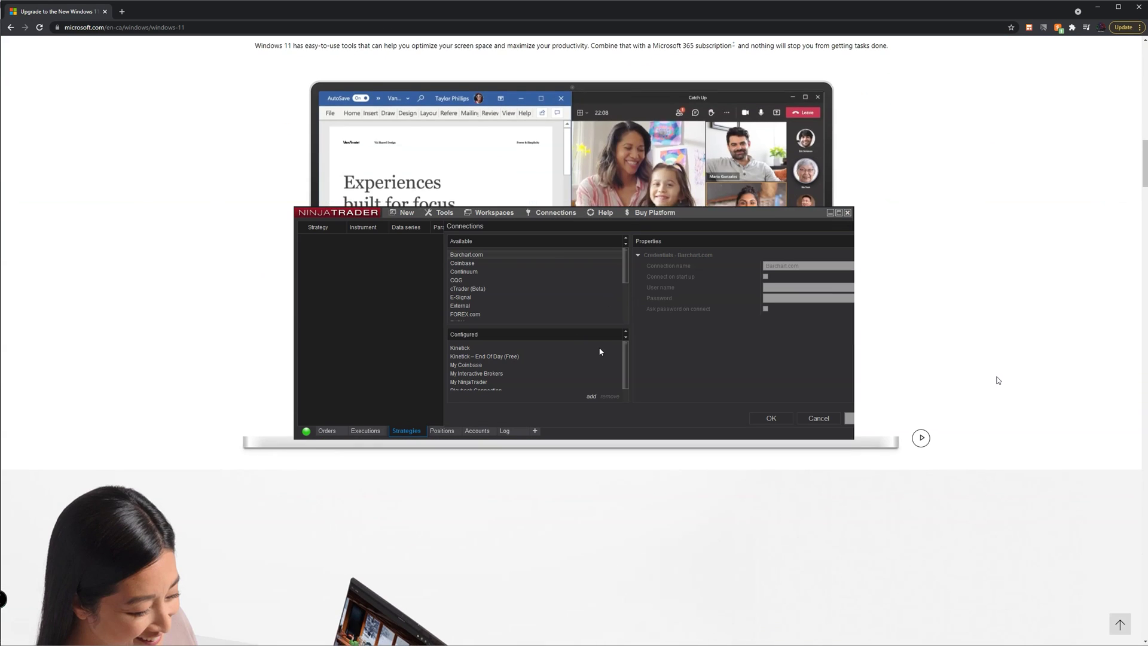
scroll(1000, 379, "down", 9)
scroll(997, 380, "down", 8)
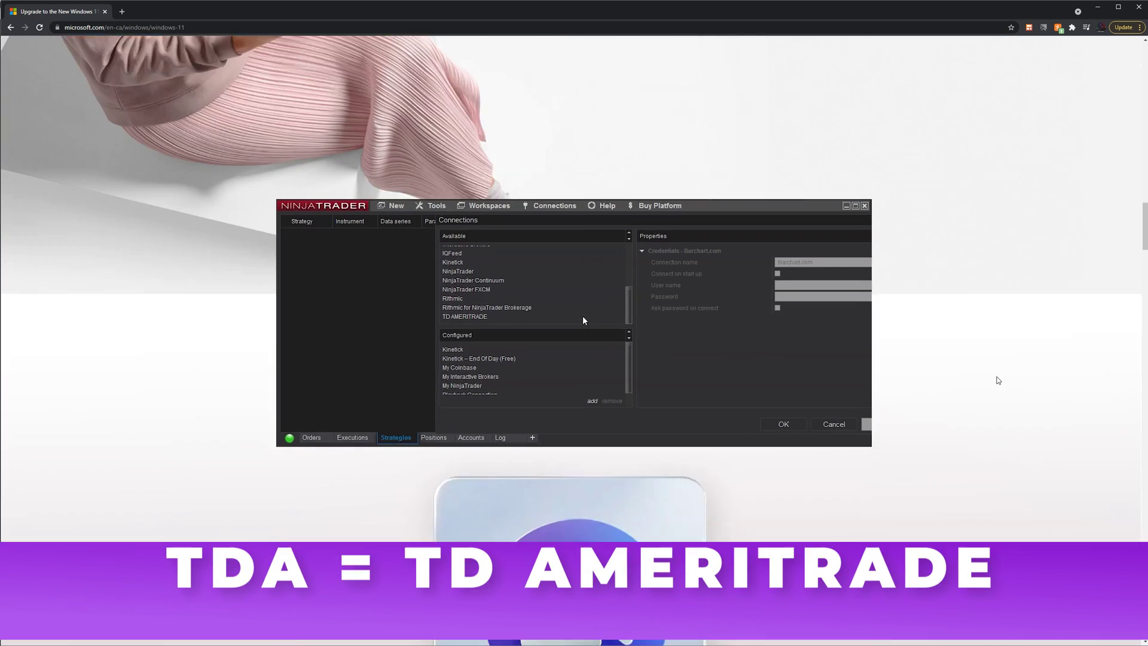
scroll(997, 380, "down", 5)
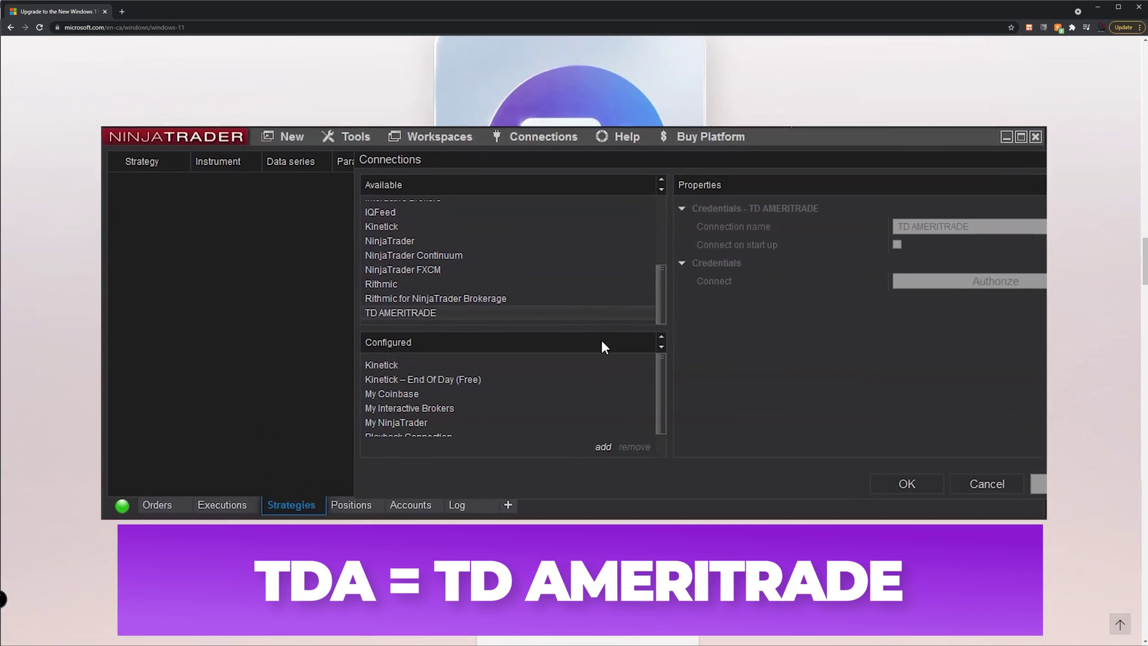
scroll(997, 380, "down", 1)
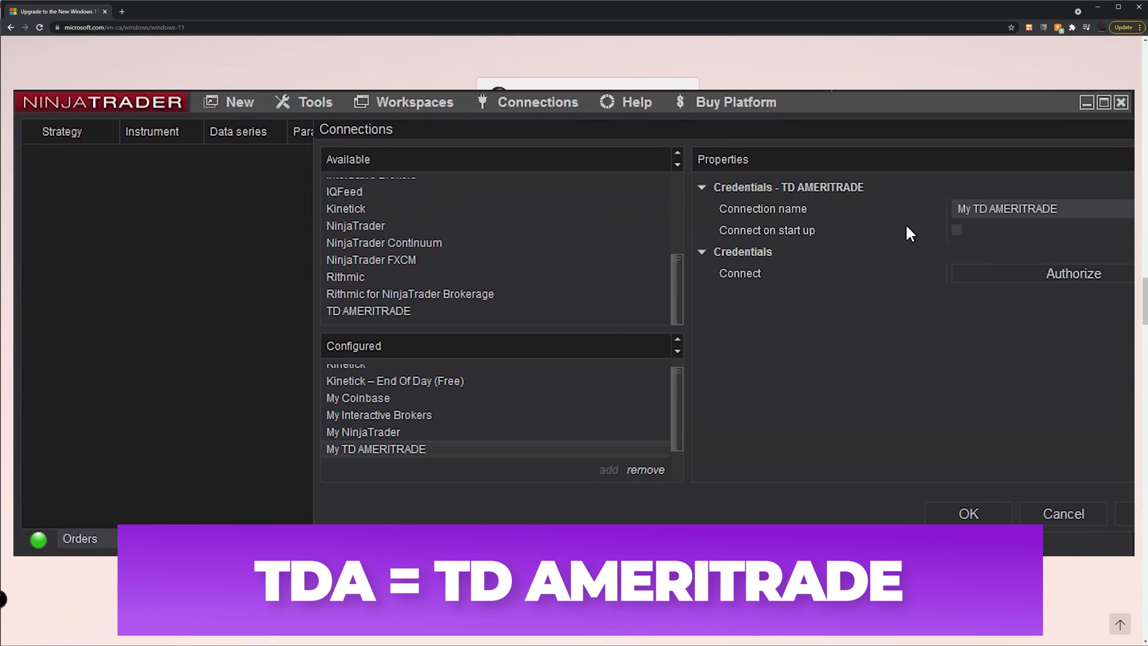
scroll(988, 230, "down", 10)
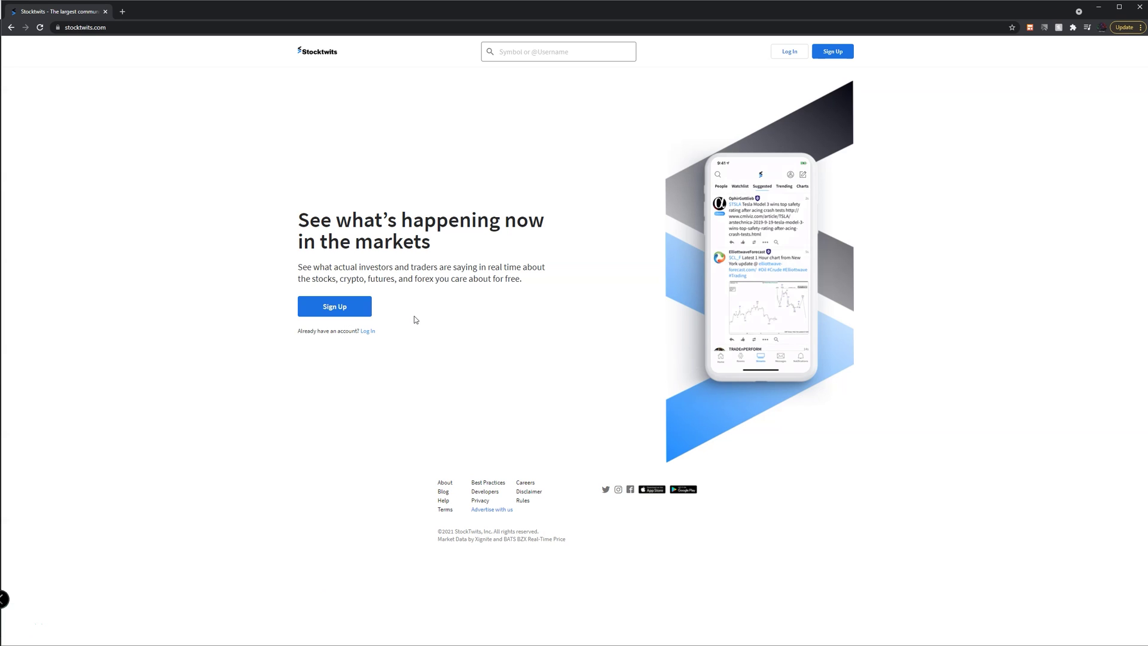
- Open BKKT from Trending Stocks in the Stocktwits search and scroll its feed
left_click(535, 50)
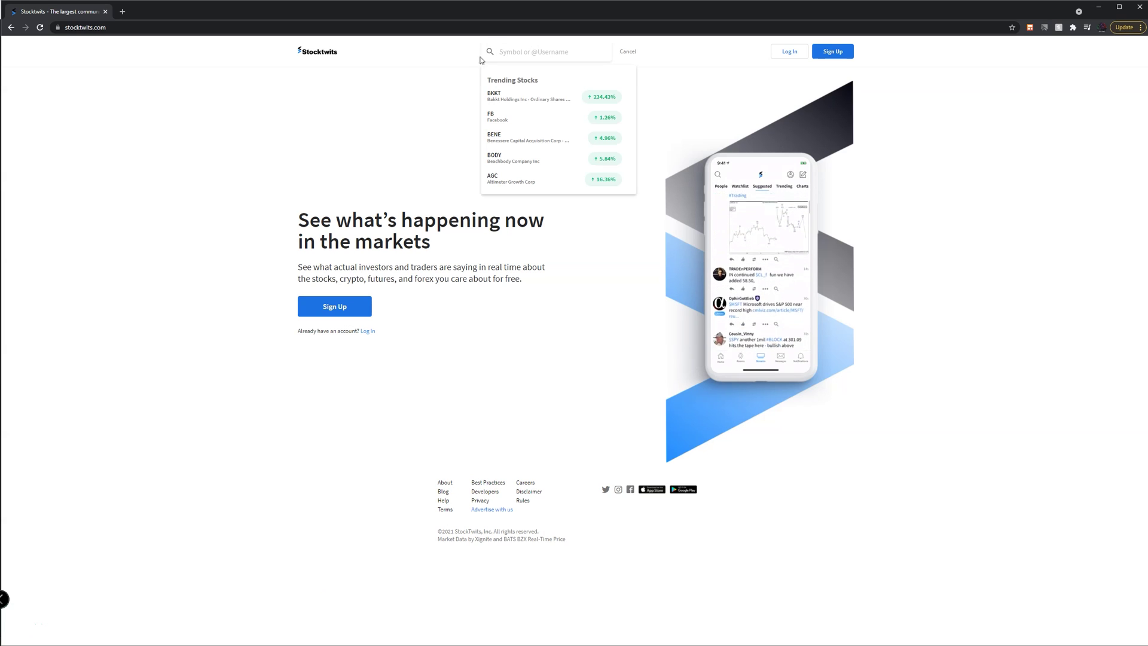
left_click(504, 94)
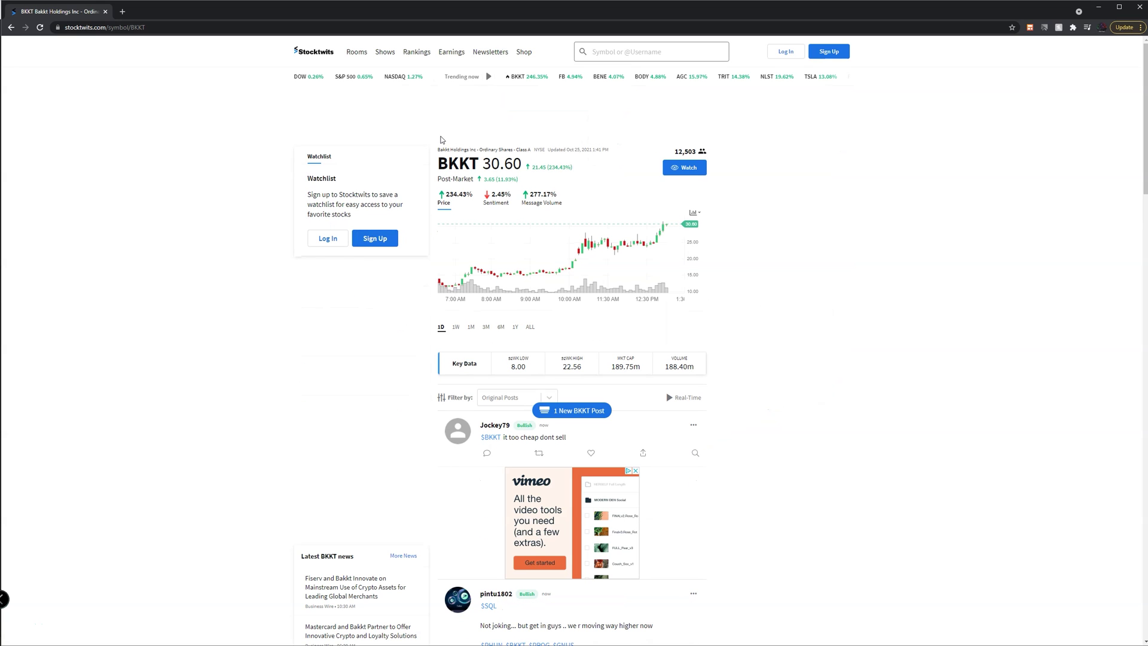
scroll(504, 379, "down", 6)
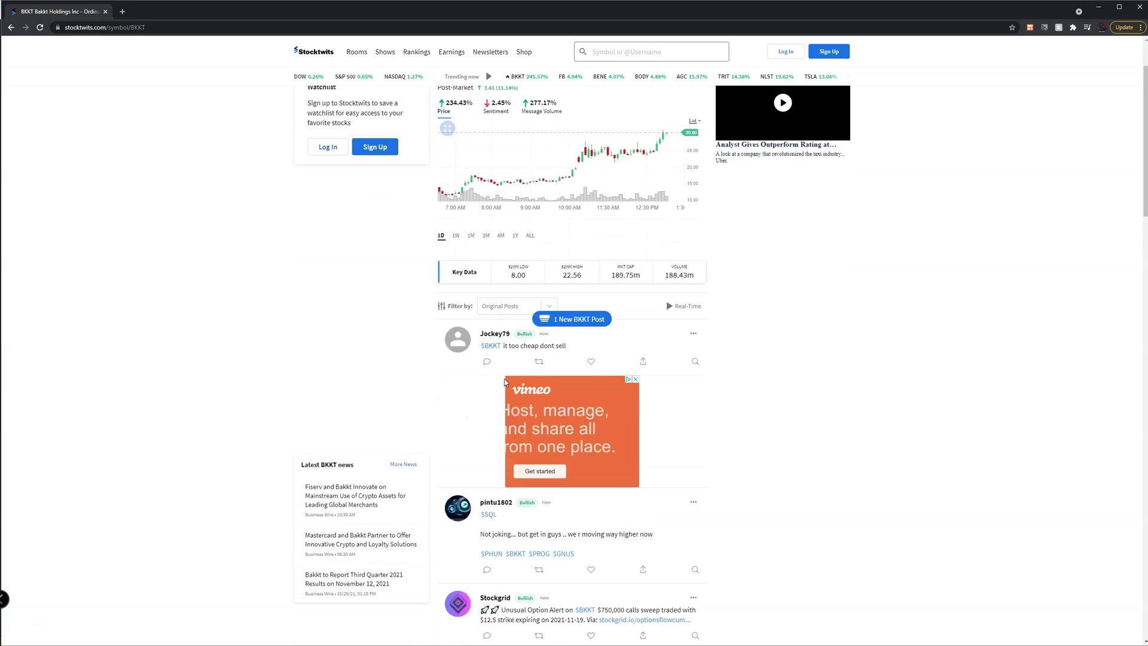
scroll(506, 381, "down", 1)
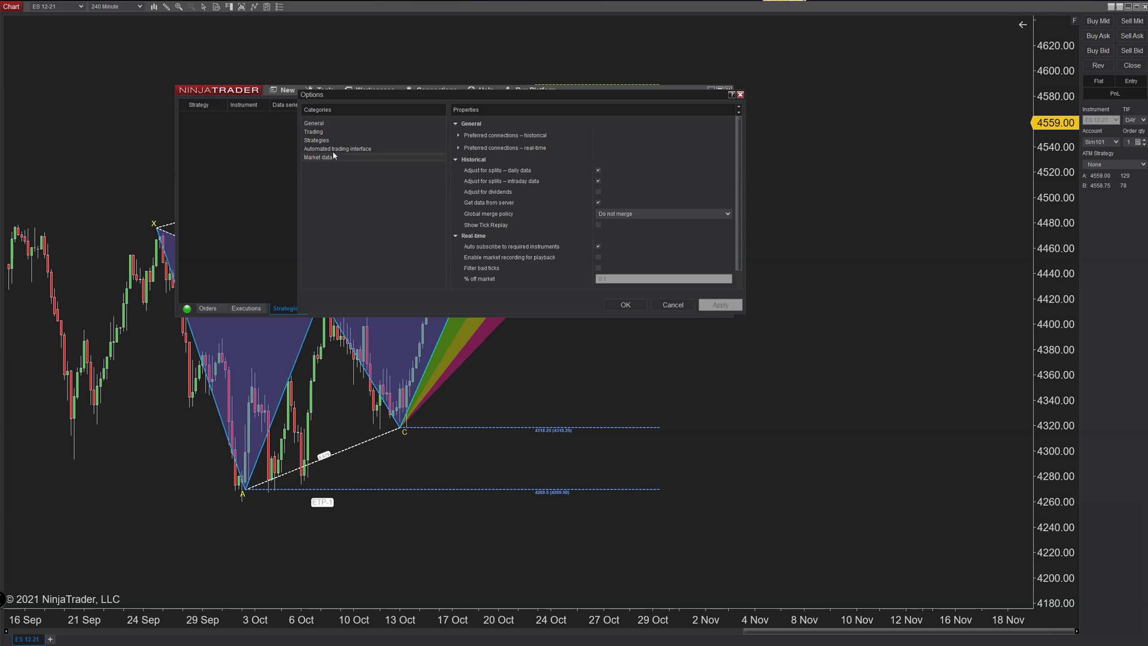
- Browse the Automated Trading Interface, Strategies and Trading categories in NinjaTrader's Options
left_click(333, 149)
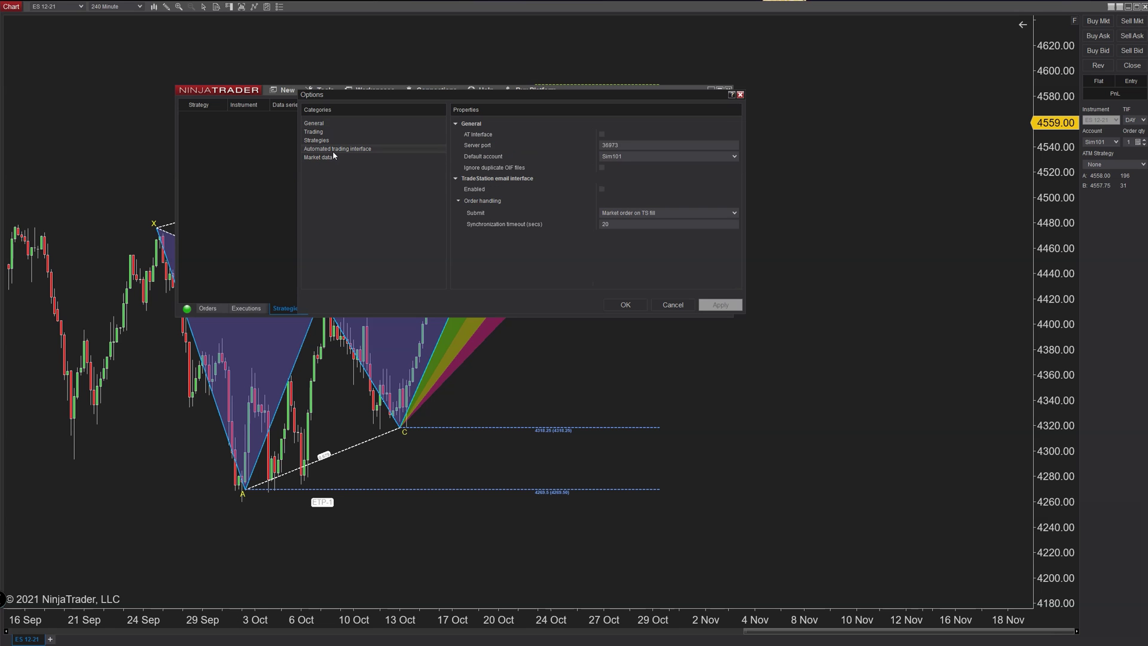
left_click(328, 142)
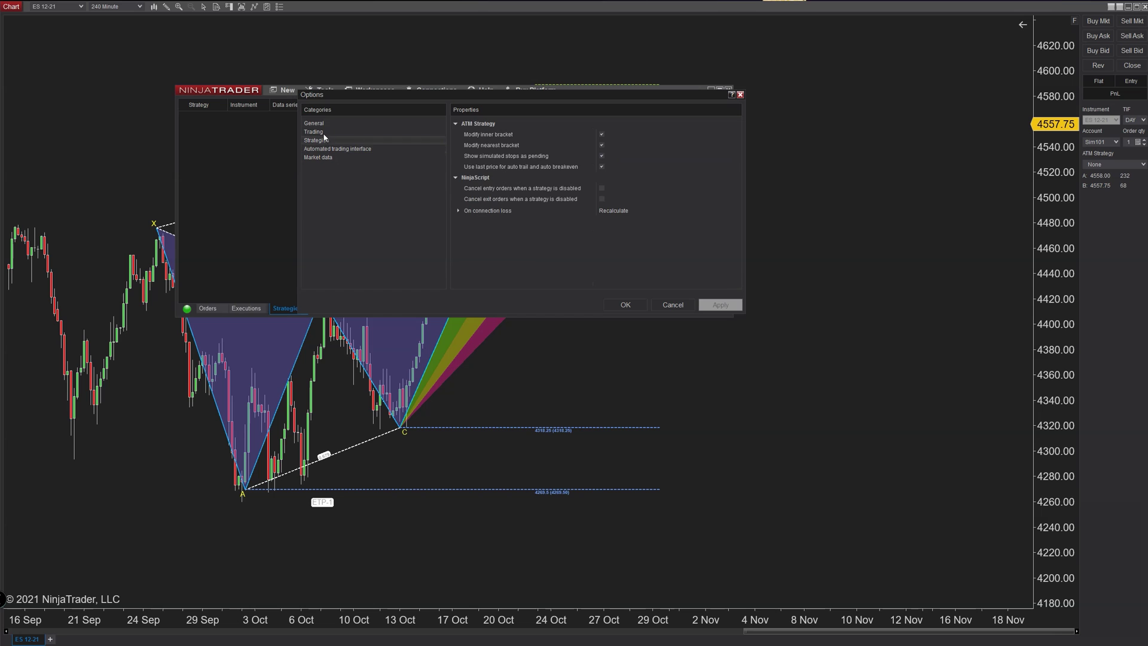
left_click(324, 135)
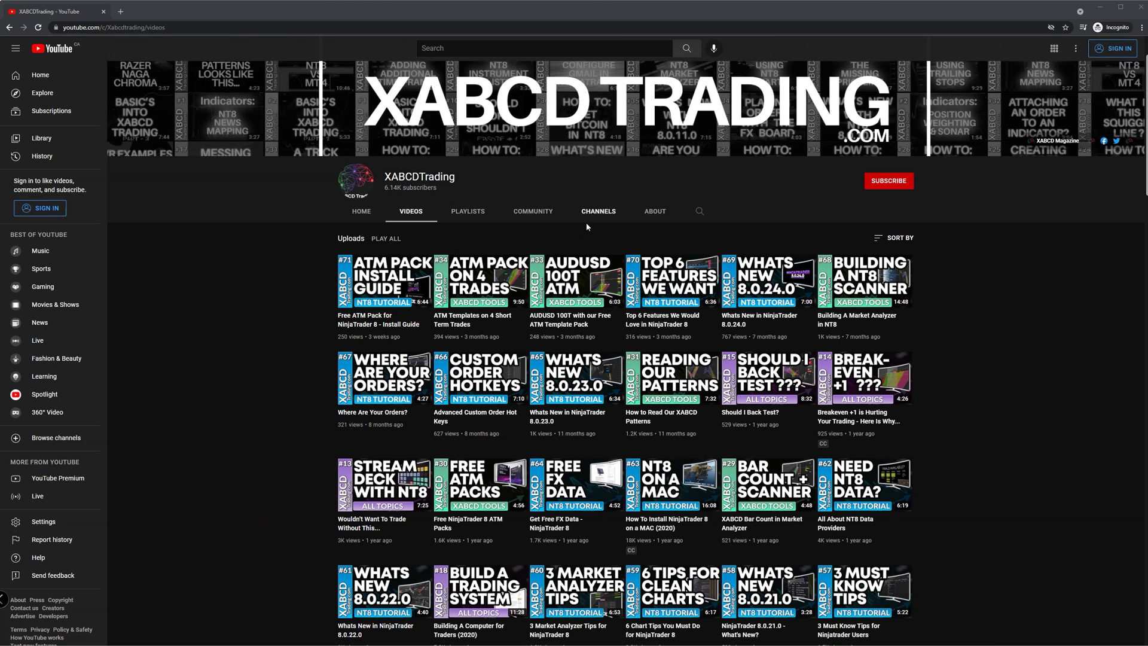
- Scroll the XABCDTrading Videos grid down to the earliest #1 uploads
scroll(593, 224, "down", 4)
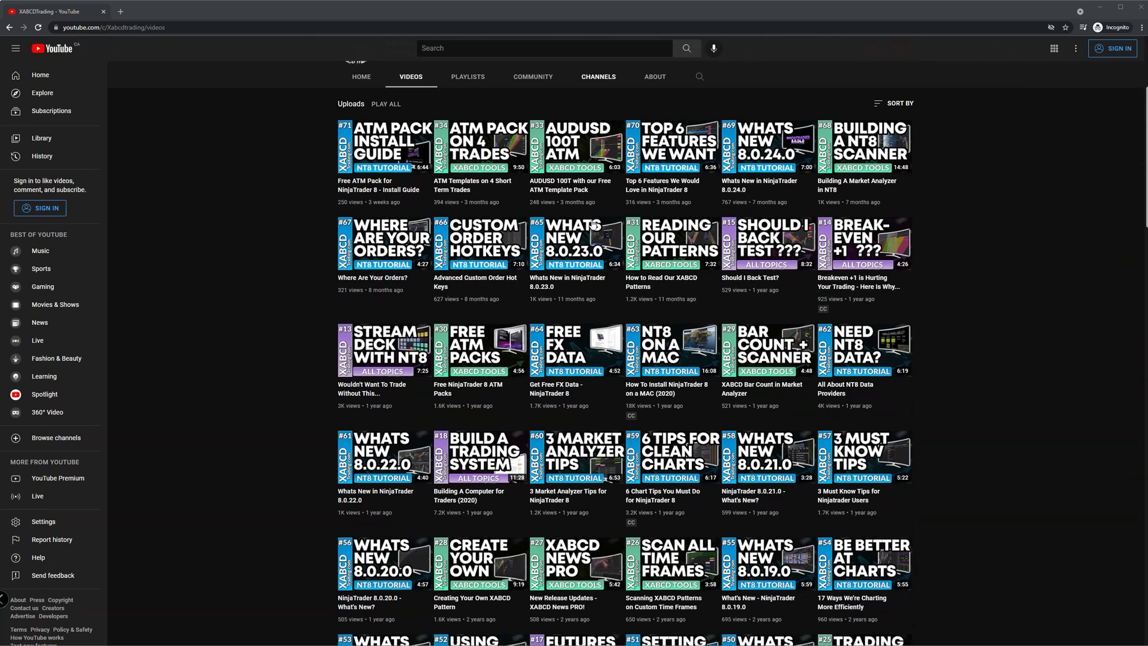
scroll(593, 224, "down", 5)
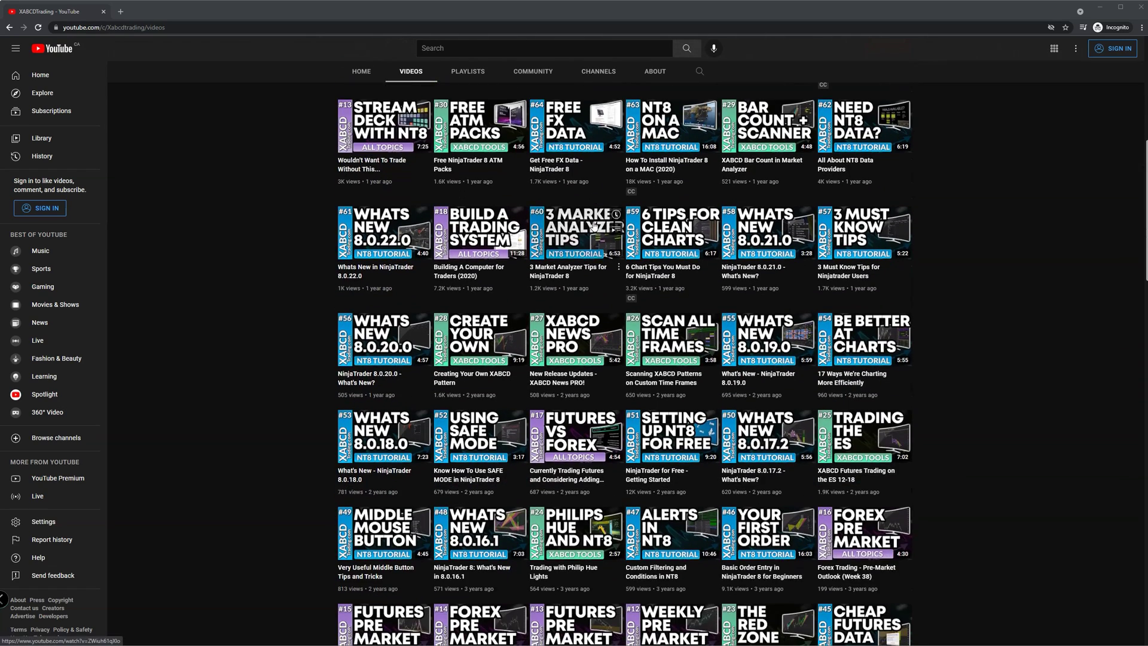
scroll(593, 226, "down", 5)
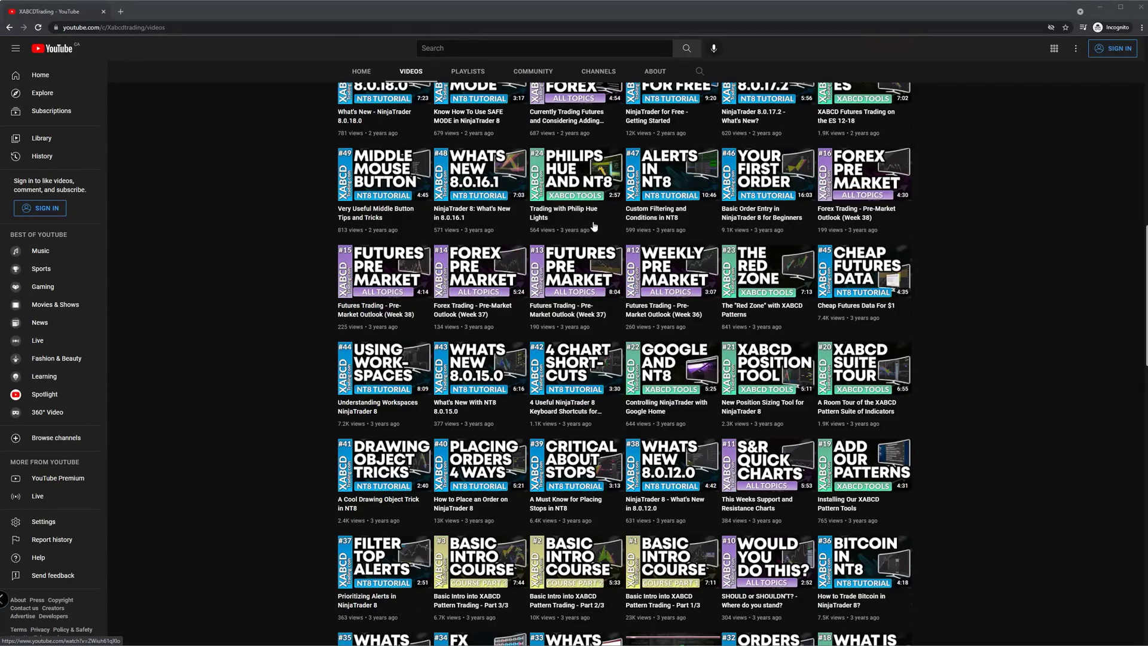
scroll(594, 229, "down", 6)
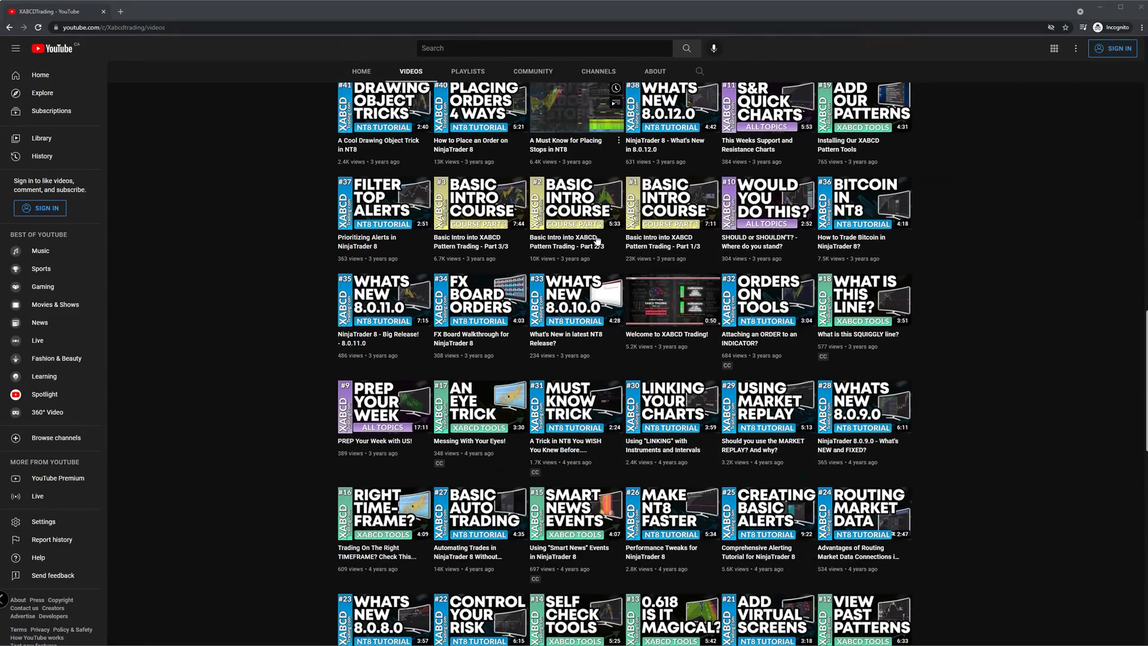
scroll(596, 241, "down", 5)
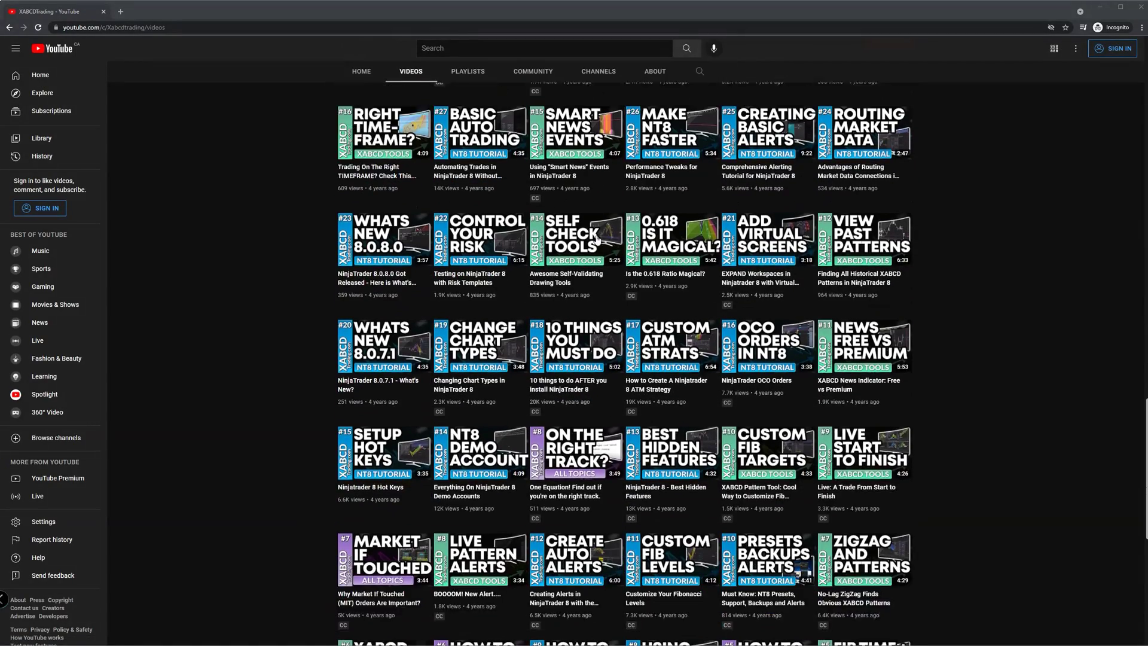
scroll(596, 240, "down", 7)
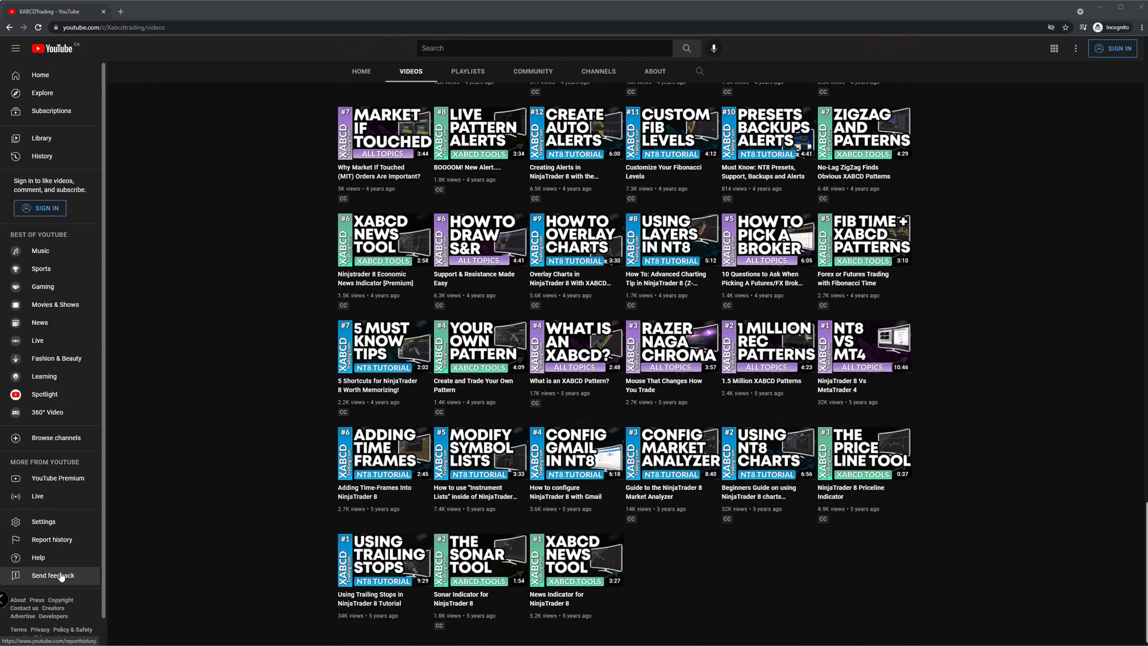
scroll(54, 575, "down", 1)
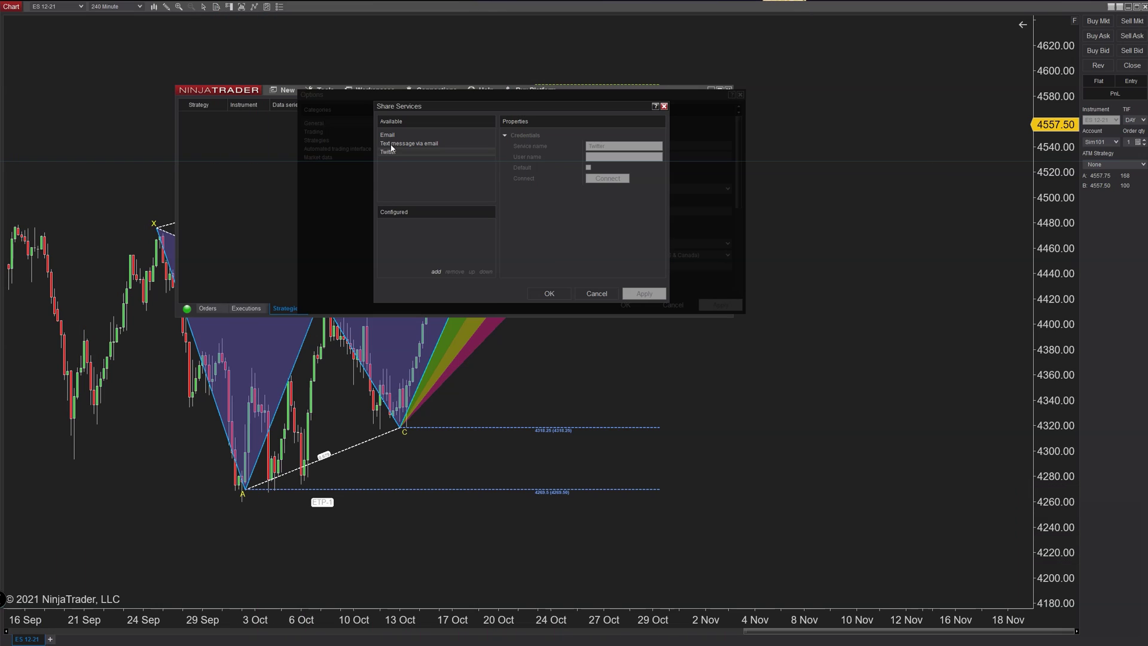
- View the Email share service, cancel Share Services and Options, then hide the Control Center over the ES chart
left_click(393, 135)
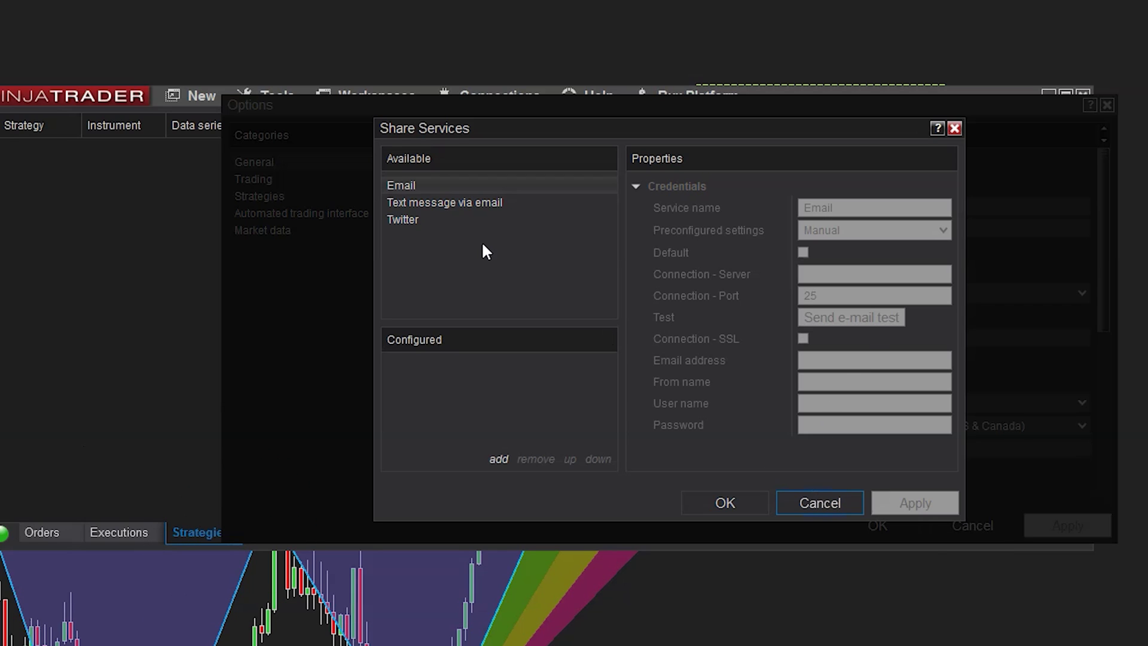
left_click(787, 495)
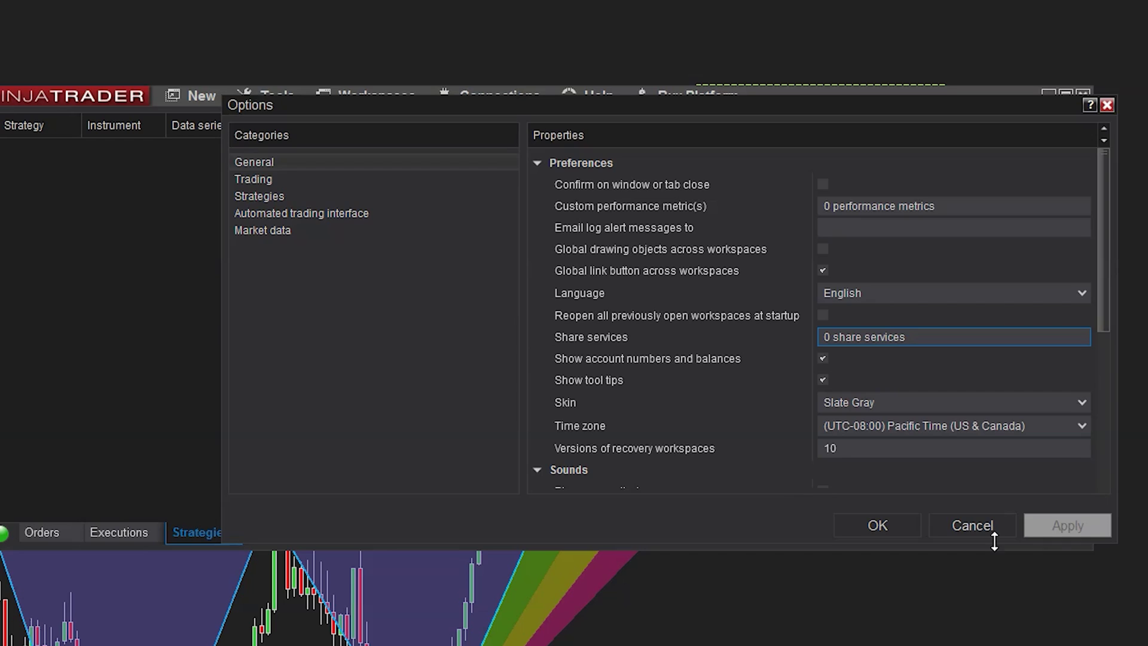
left_click(970, 525)
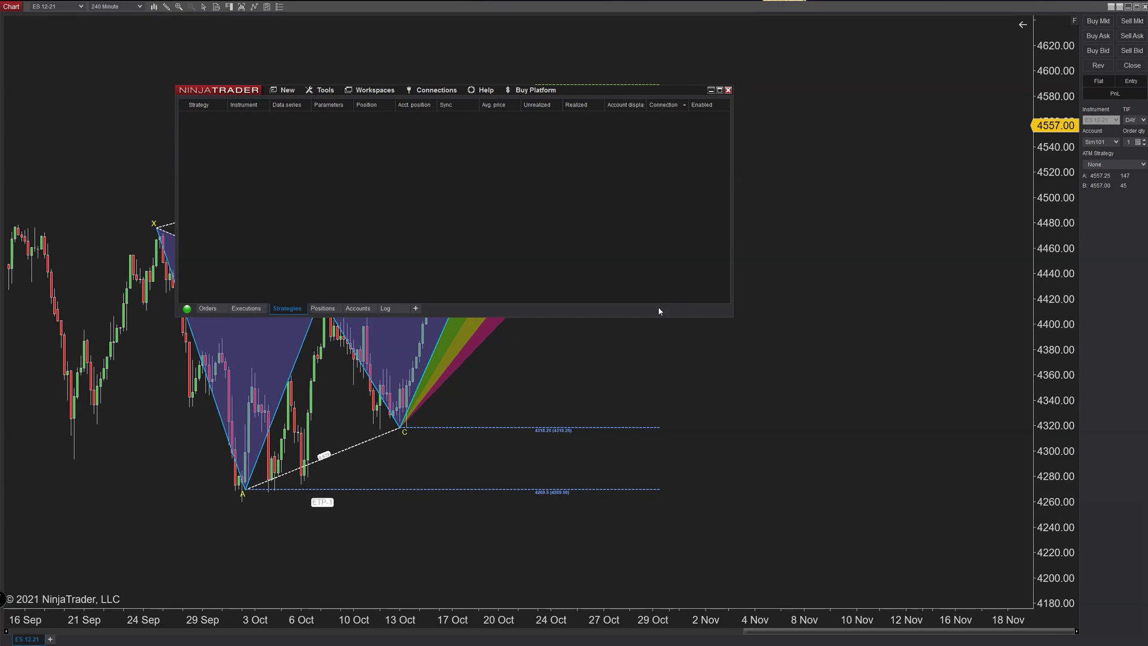
left_click(710, 92)
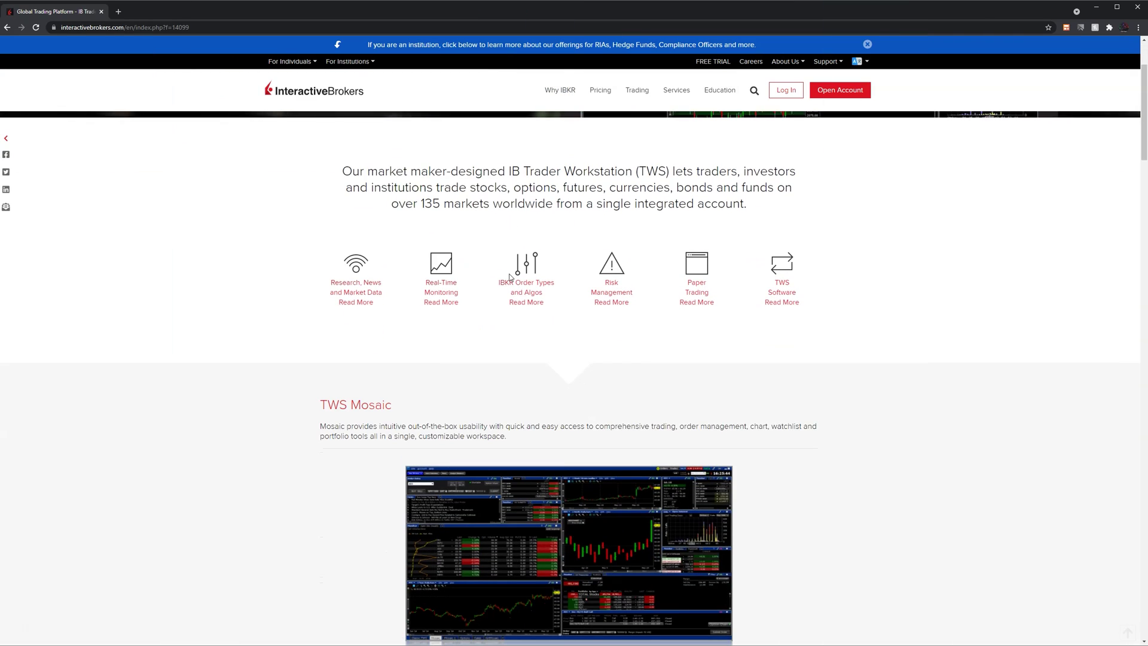
scroll(511, 278, "down", 3)
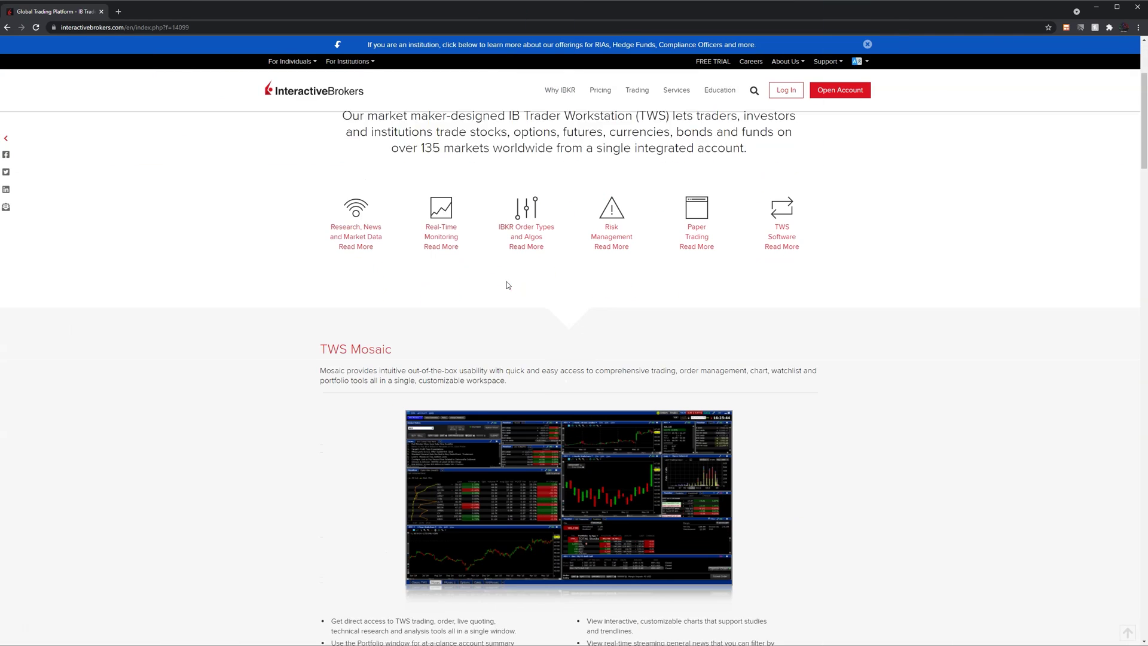
scroll(511, 278, "down", 7)
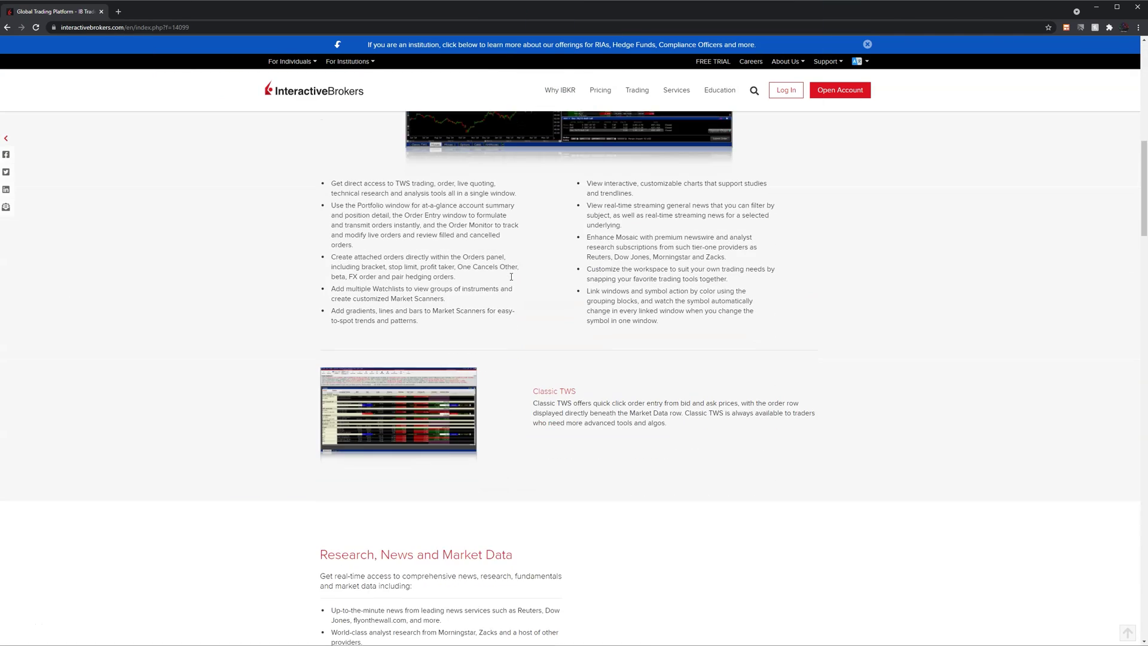
scroll(509, 285, "down", 1)
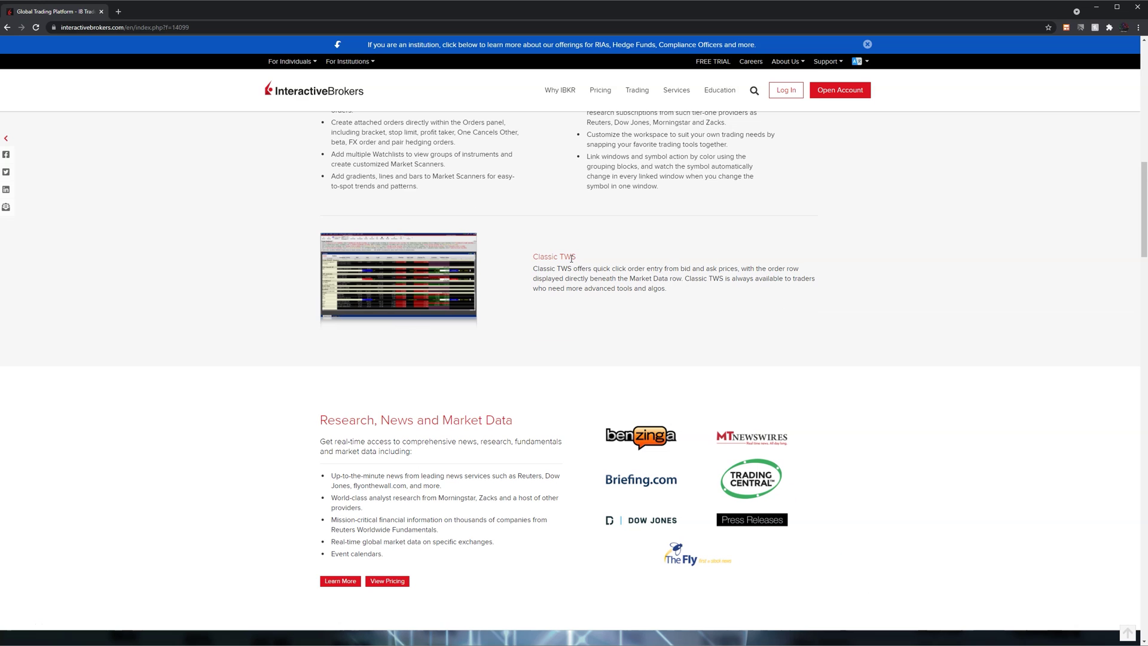
scroll(571, 258, "down", 2)
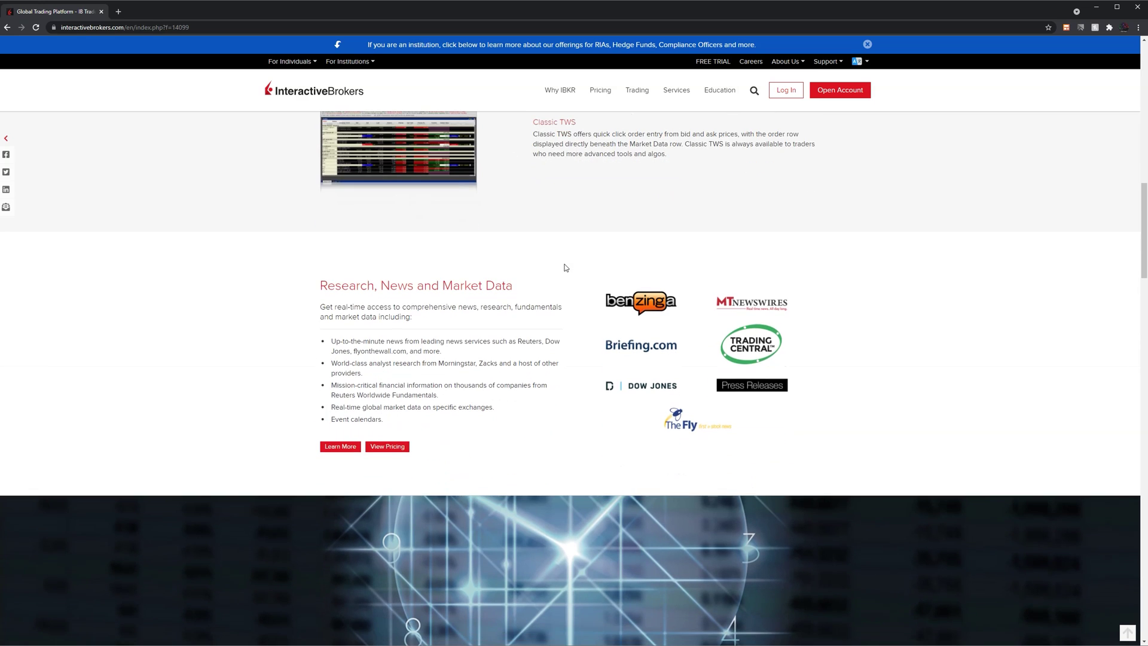
scroll(562, 269, "down", 5)
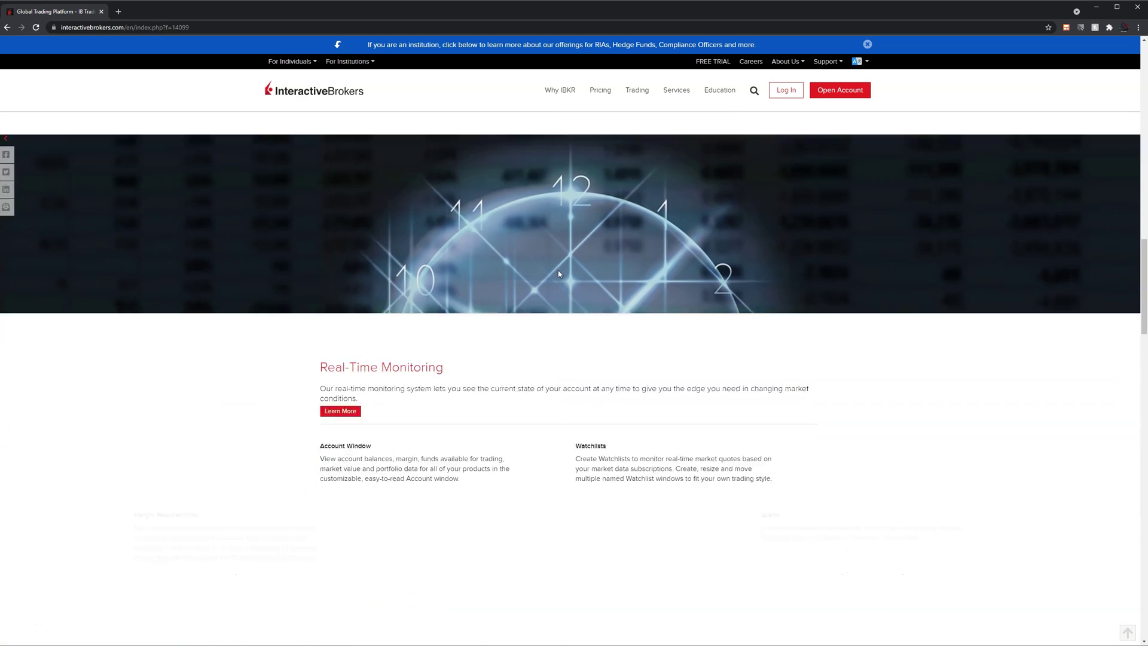
scroll(559, 274, "down", 10)
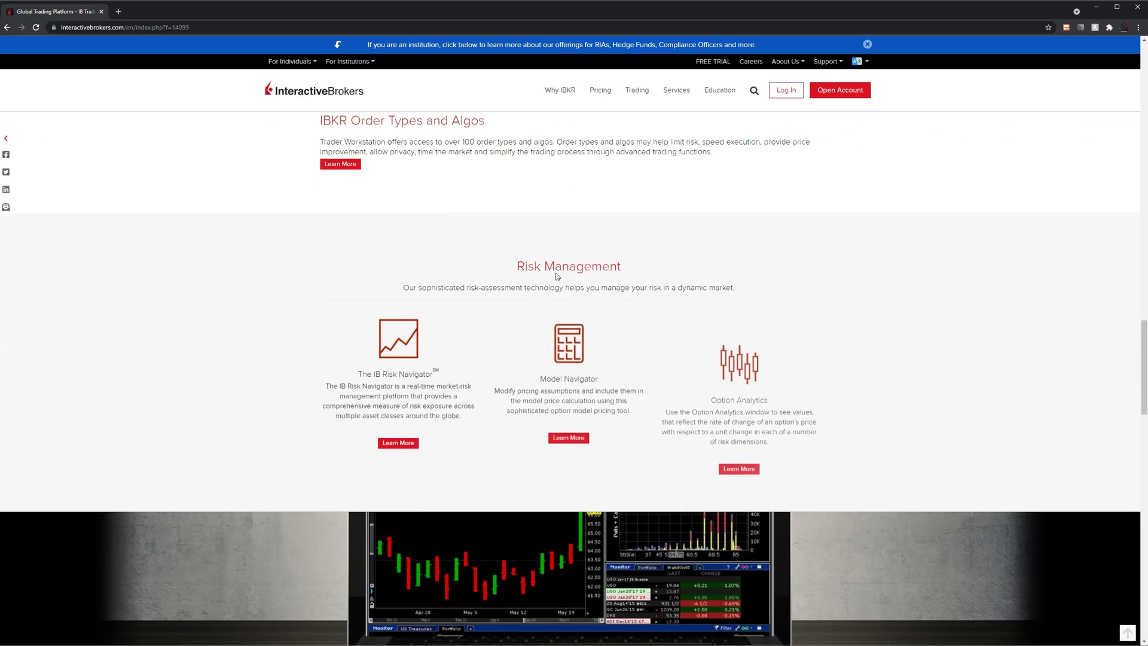
scroll(436, 343, "down", 12)
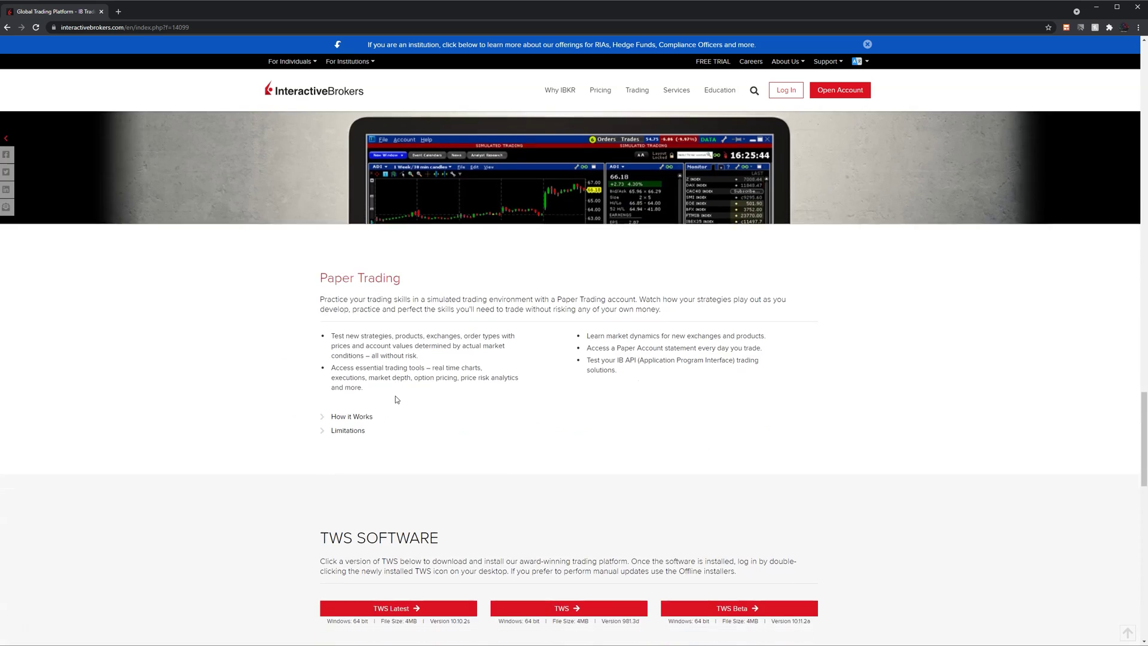
scroll(177, 533, "down", 3)
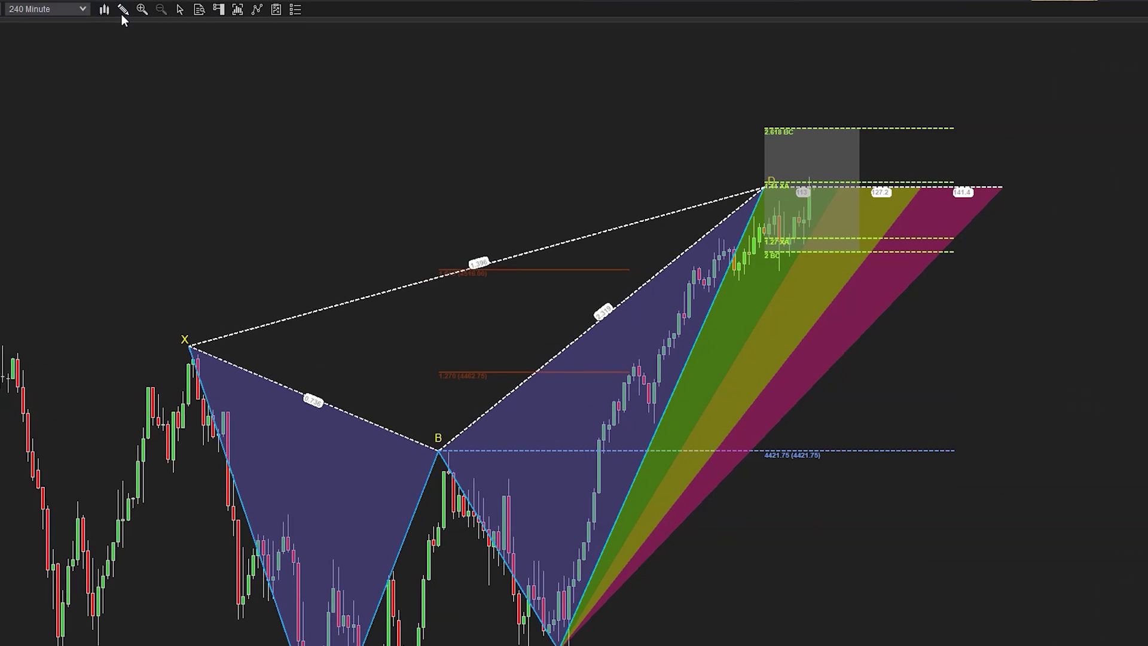
- Draw a trend channel on the ES chart with three anchor points
left_click(167, 6)
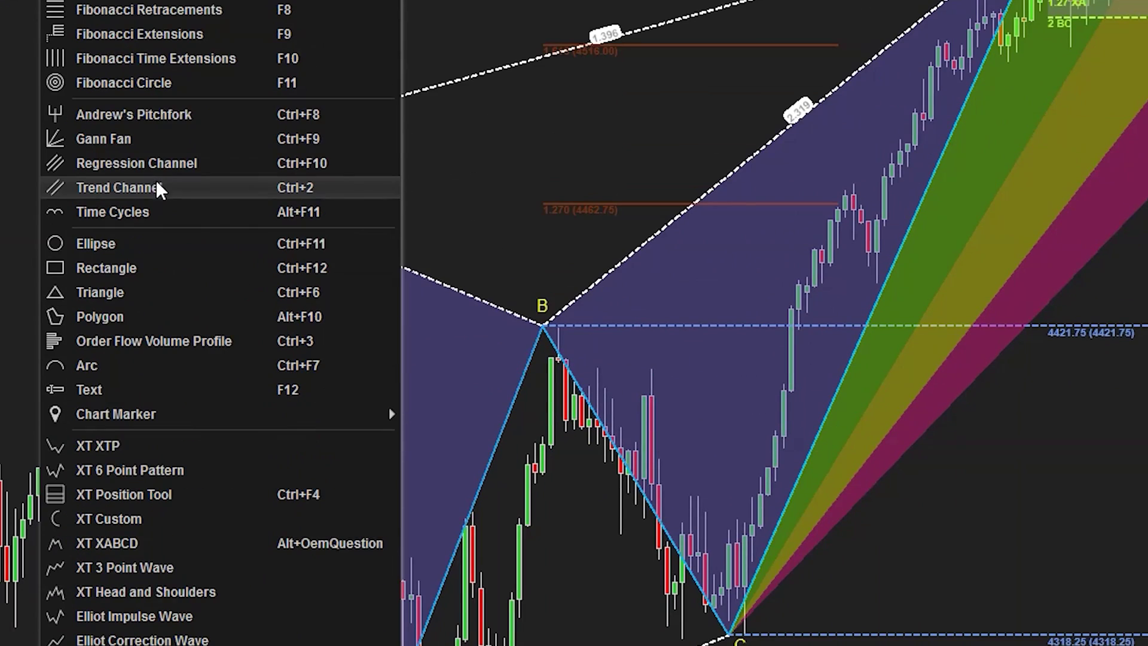
left_click(158, 187)
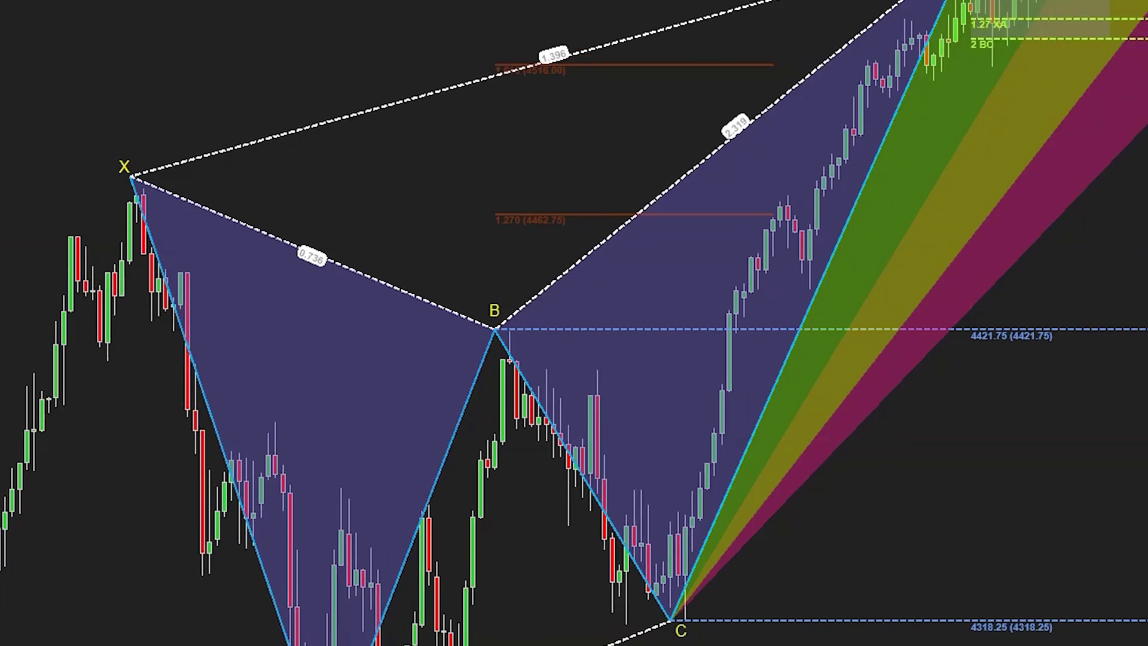
left_click(520, 415)
left_click(1052, 150)
left_click(673, 510)
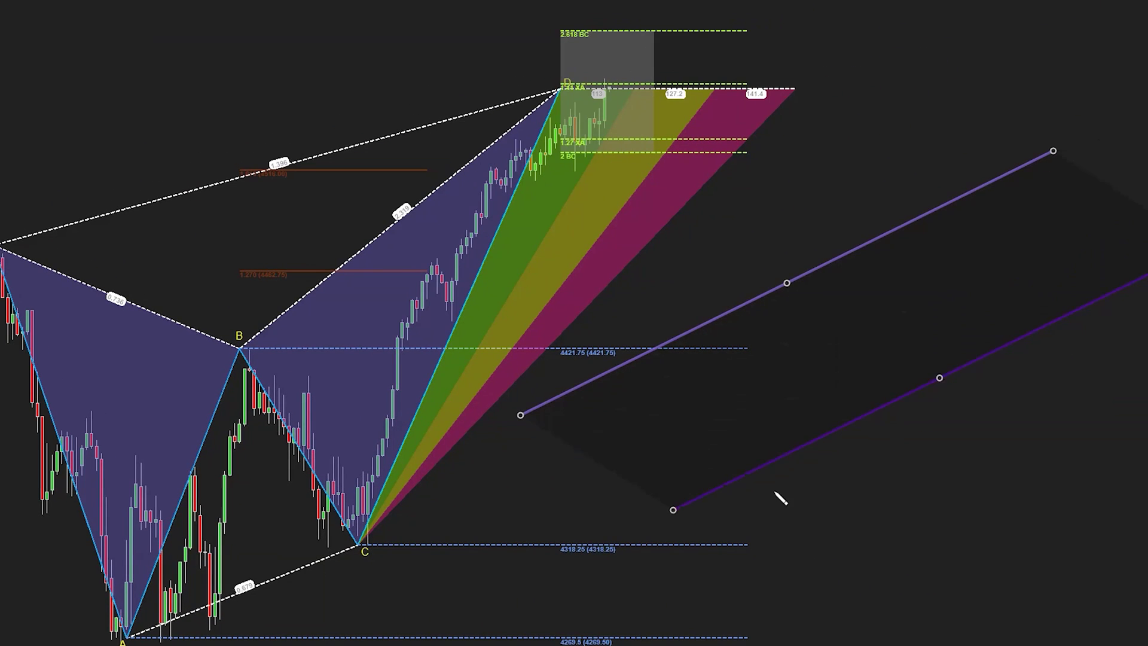
left_click(595, 576)
- Create an alert for ES 12-21 crossing below the trend channel
left_click(607, 412)
right_click(609, 413)
left_click(667, 476)
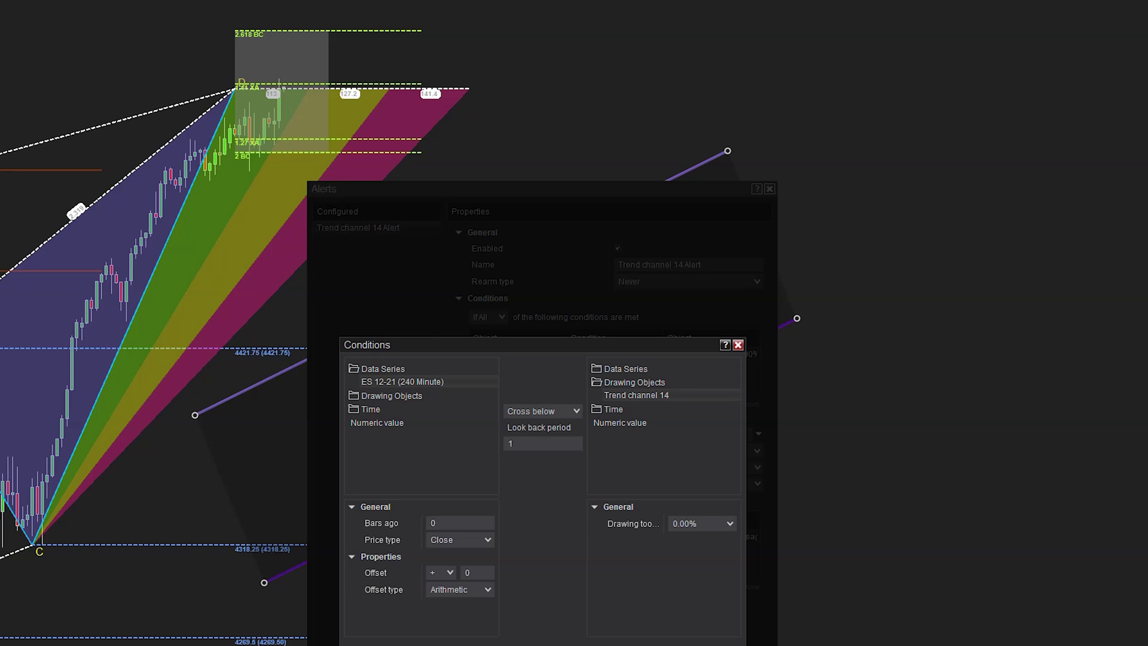
key("Return")
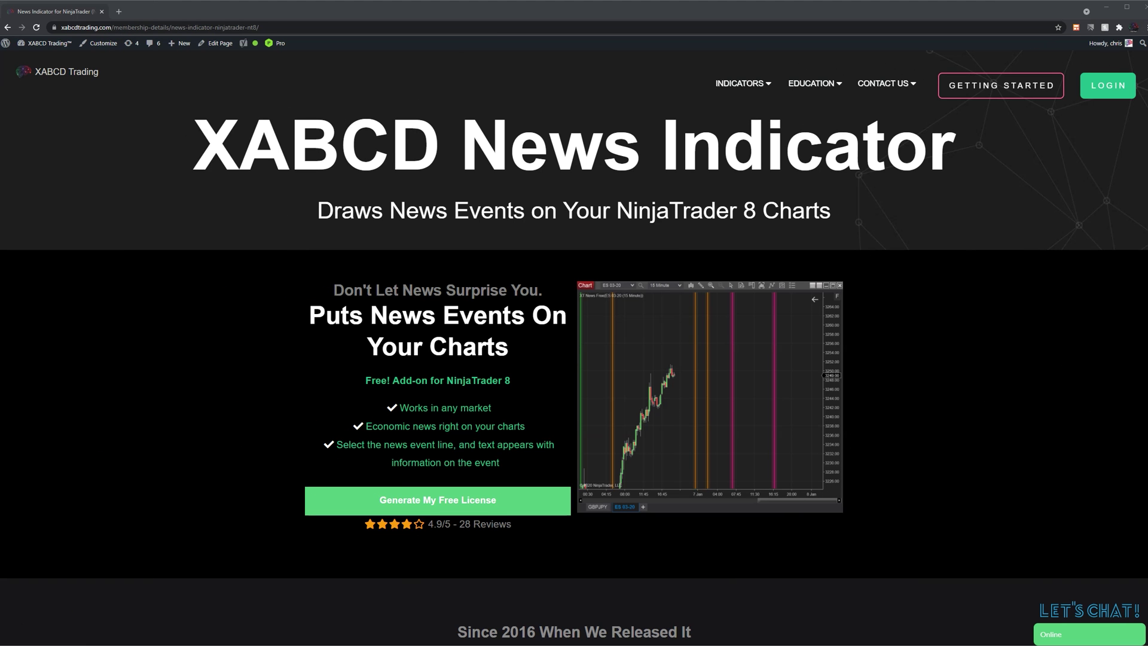
scroll(574, 345, "down", 3)
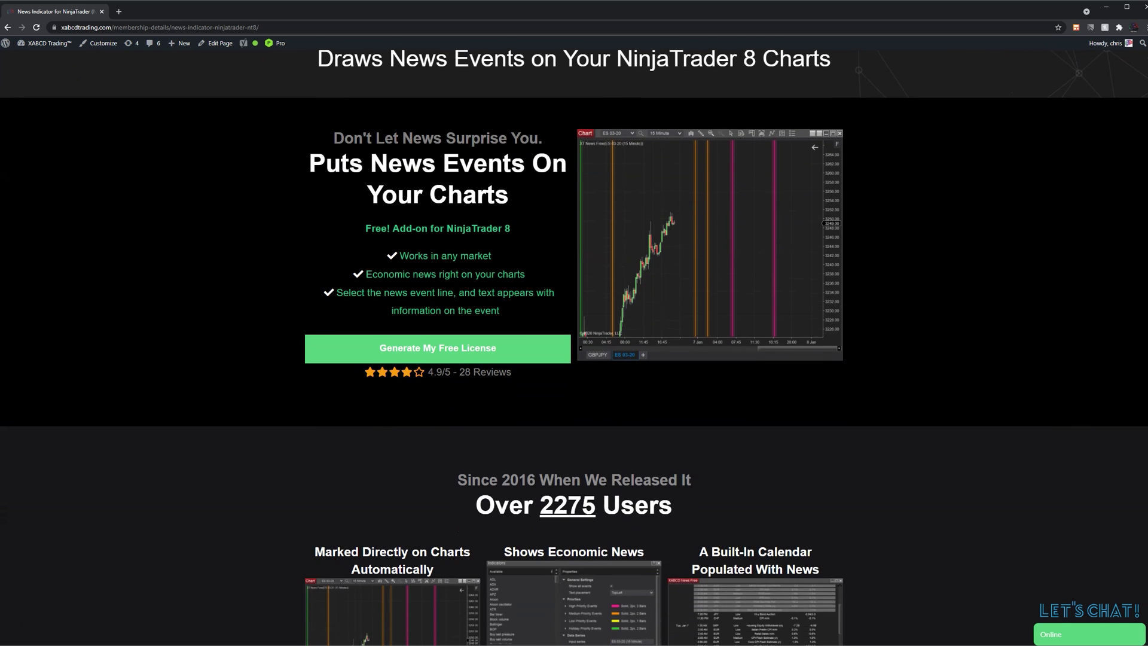
scroll(1144, 125, "down", 3)
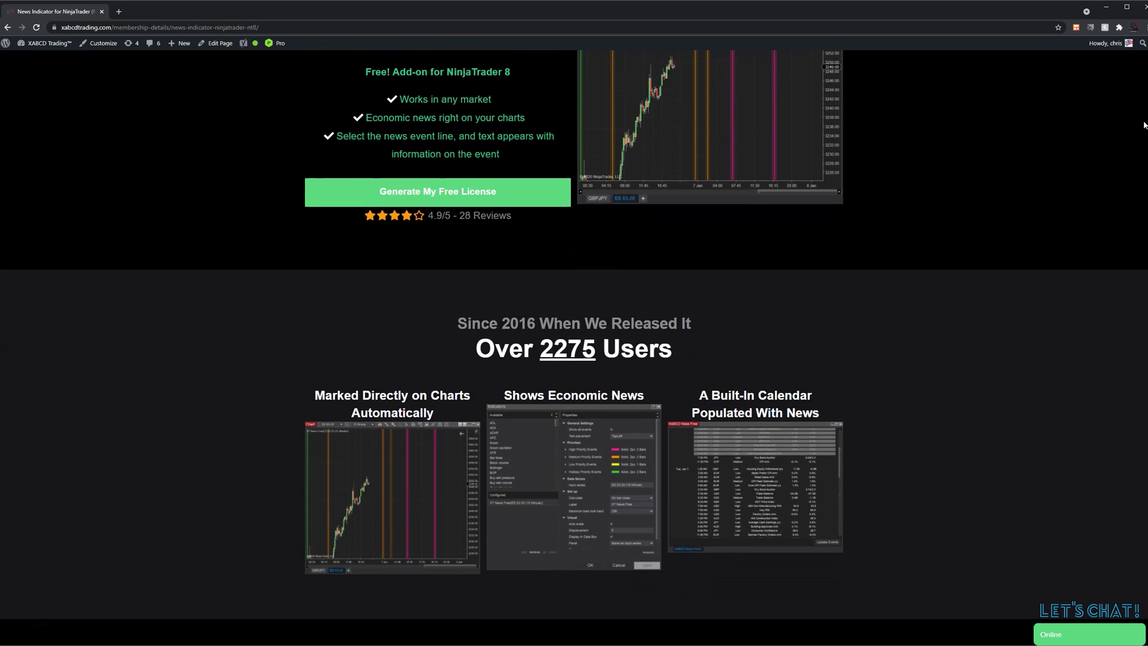
scroll(1143, 125, "down", 1)
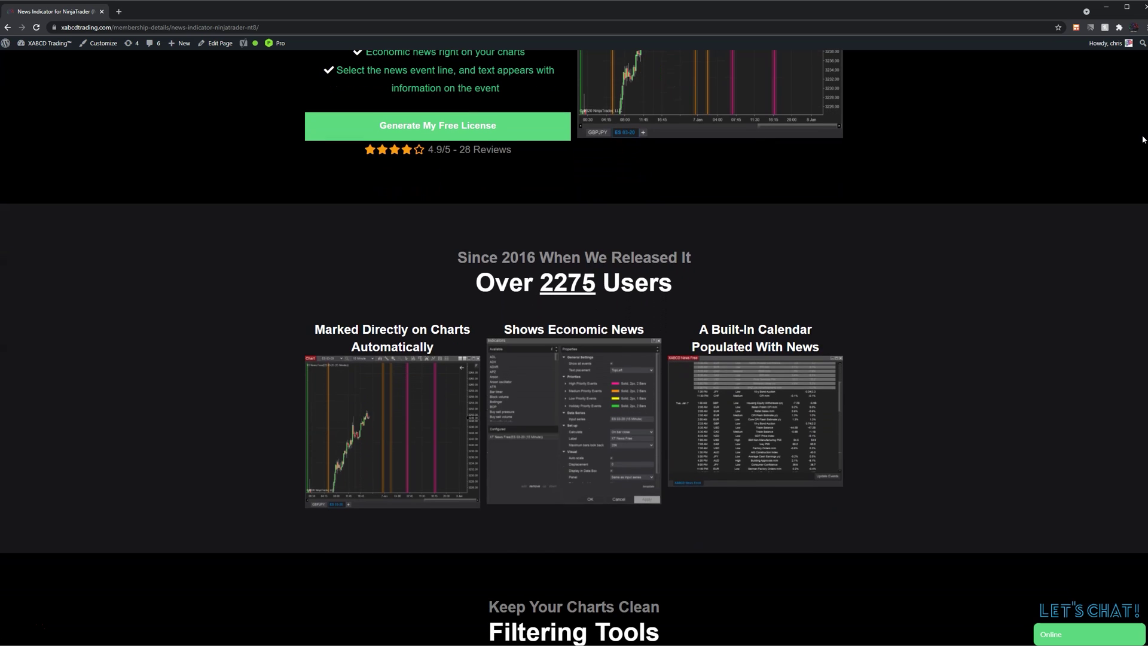
scroll(1143, 139, "down", 2)
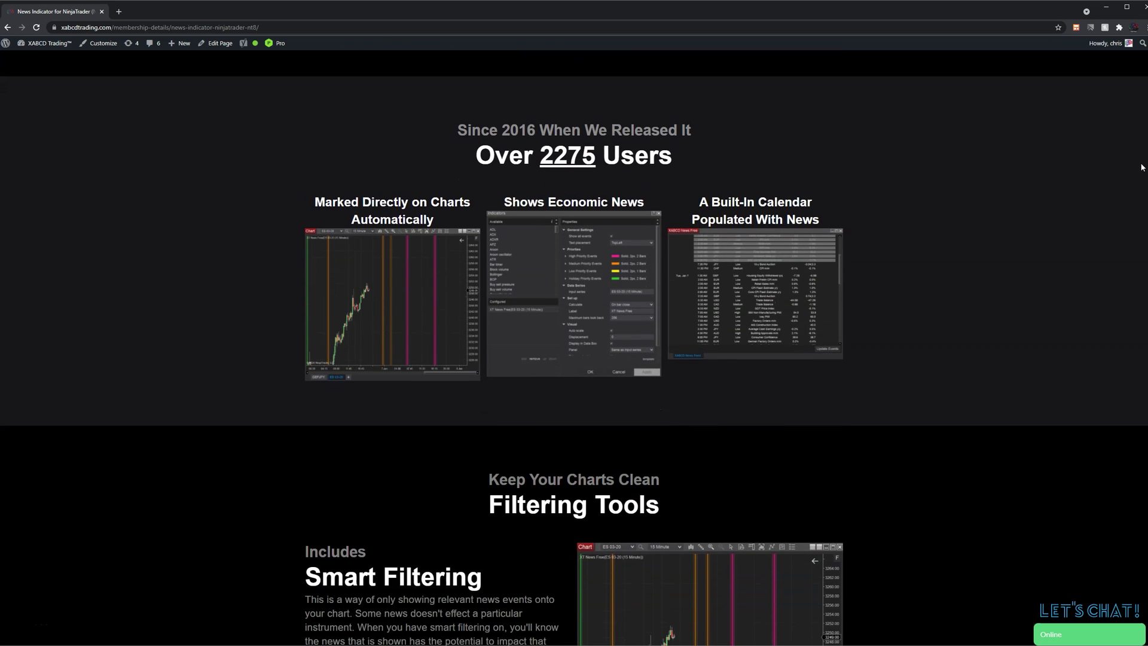
scroll(1142, 167, "down", 2)
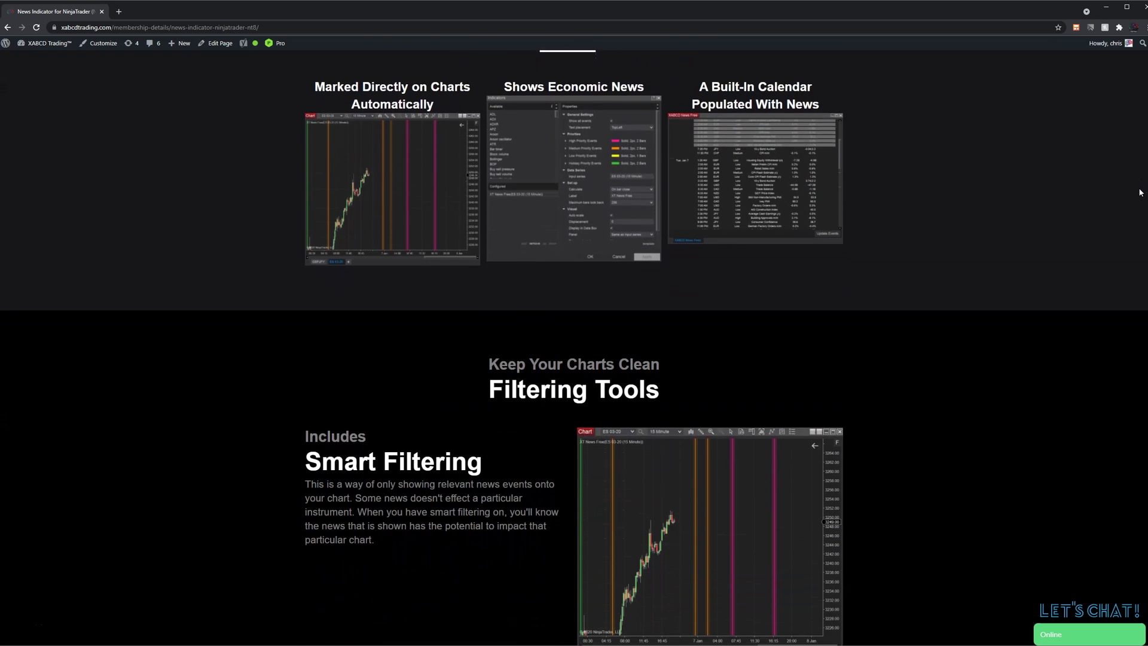
scroll(1141, 191, "down", 3)
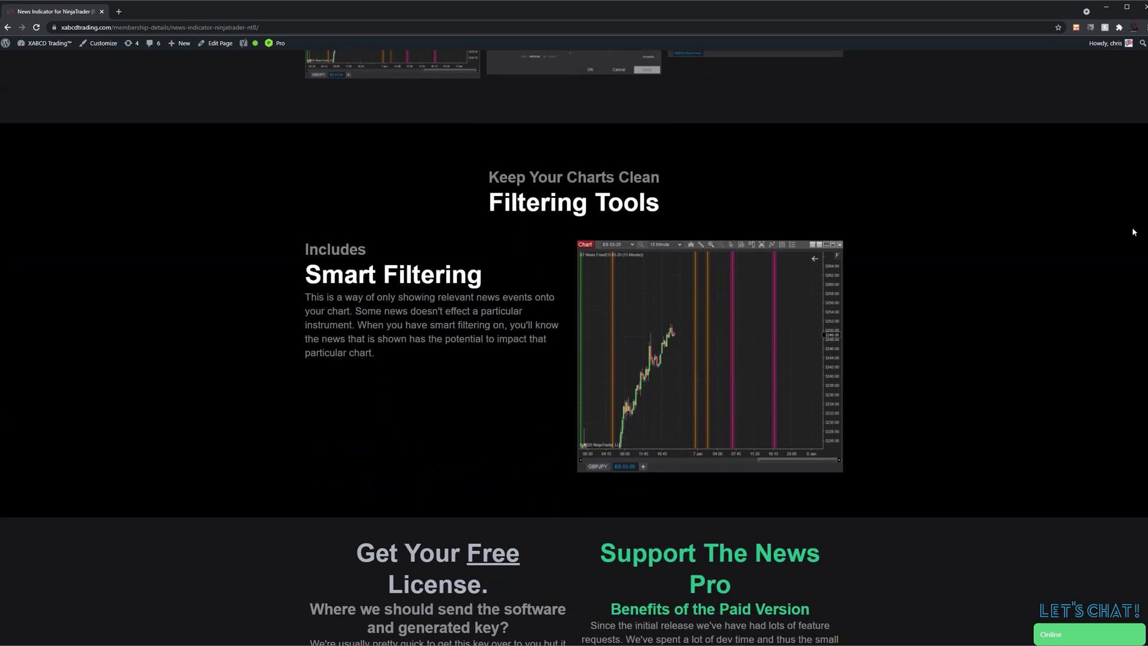
scroll(1131, 240, "down", 4)
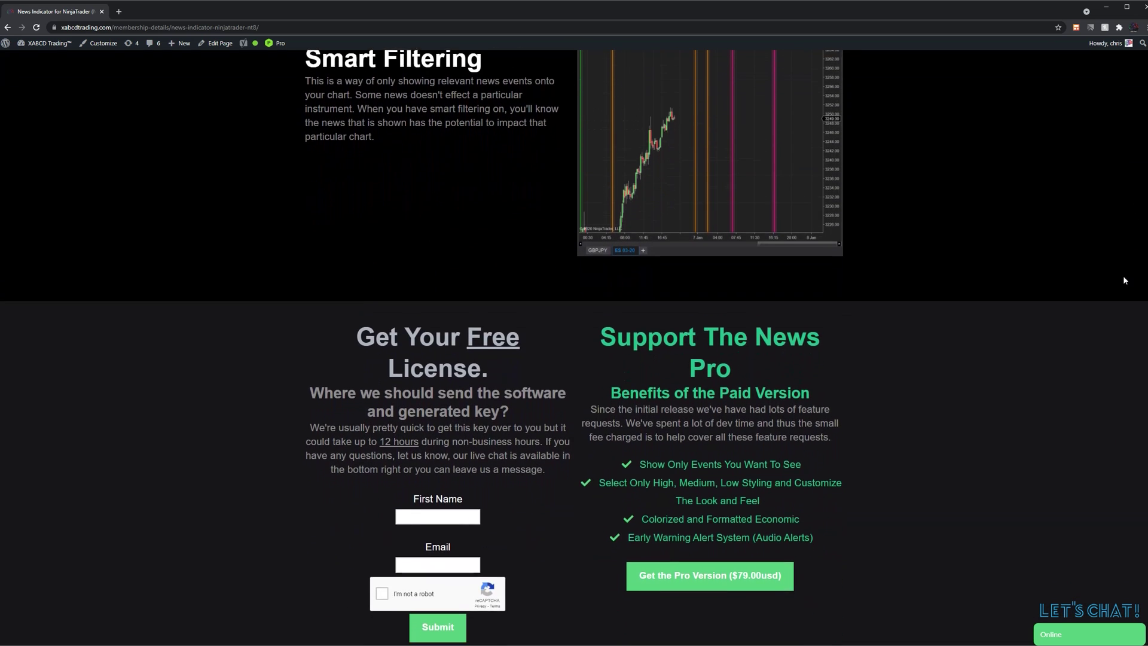
scroll(1123, 280, "down", 3)
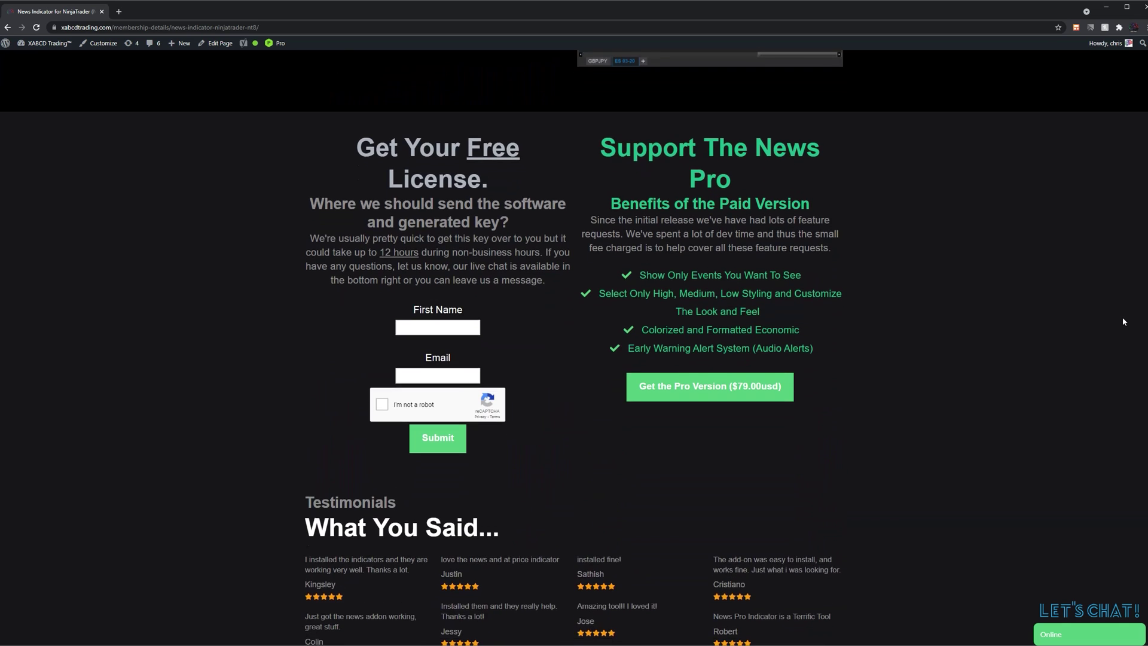
scroll(1122, 329, "down", 1)
scroll(1120, 346, "down", 6)
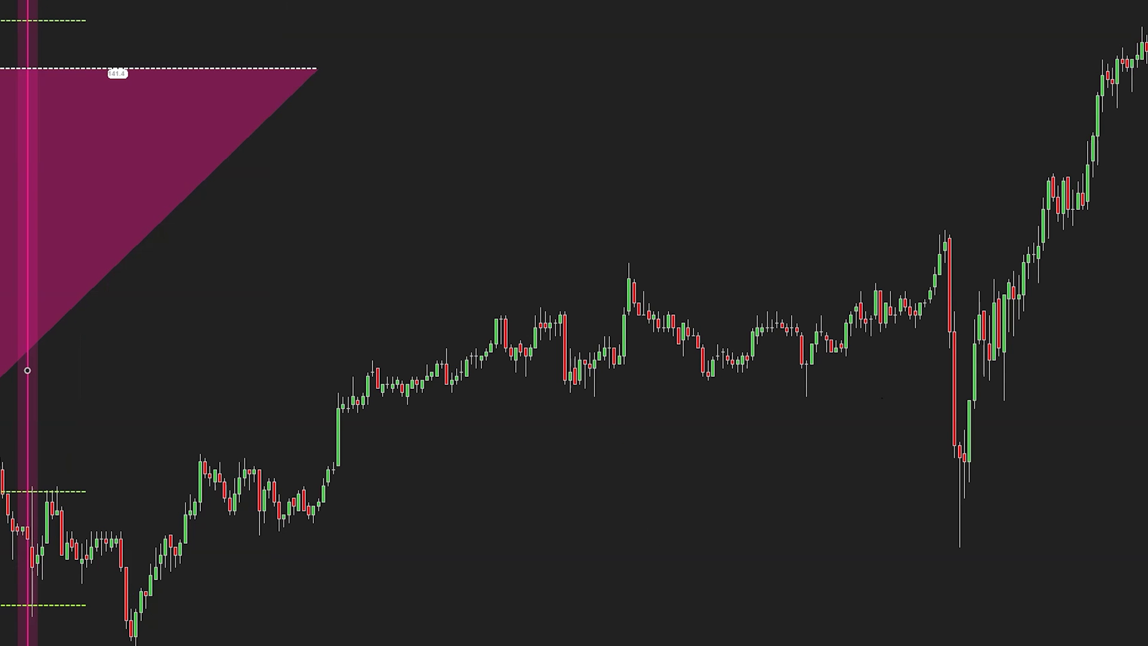
- Pan the chart, then remove all channel and dashed level drawings with Ctrl+Alt+H
left_click_drag(627, 102, 297, 235)
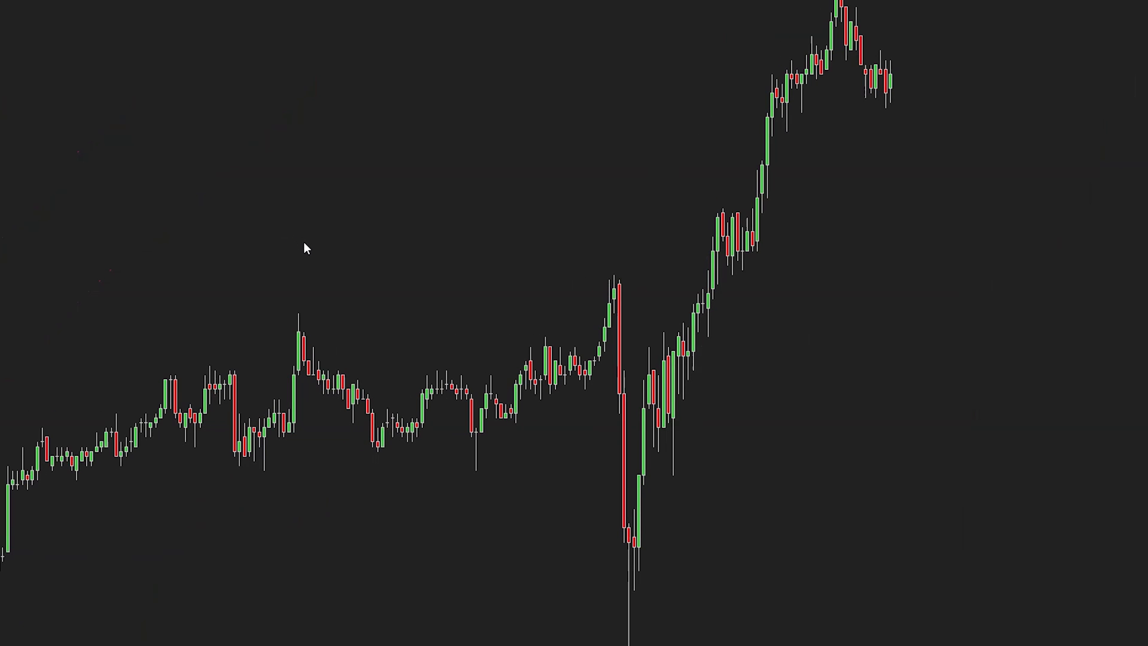
left_click_drag(400, 269, 587, 274)
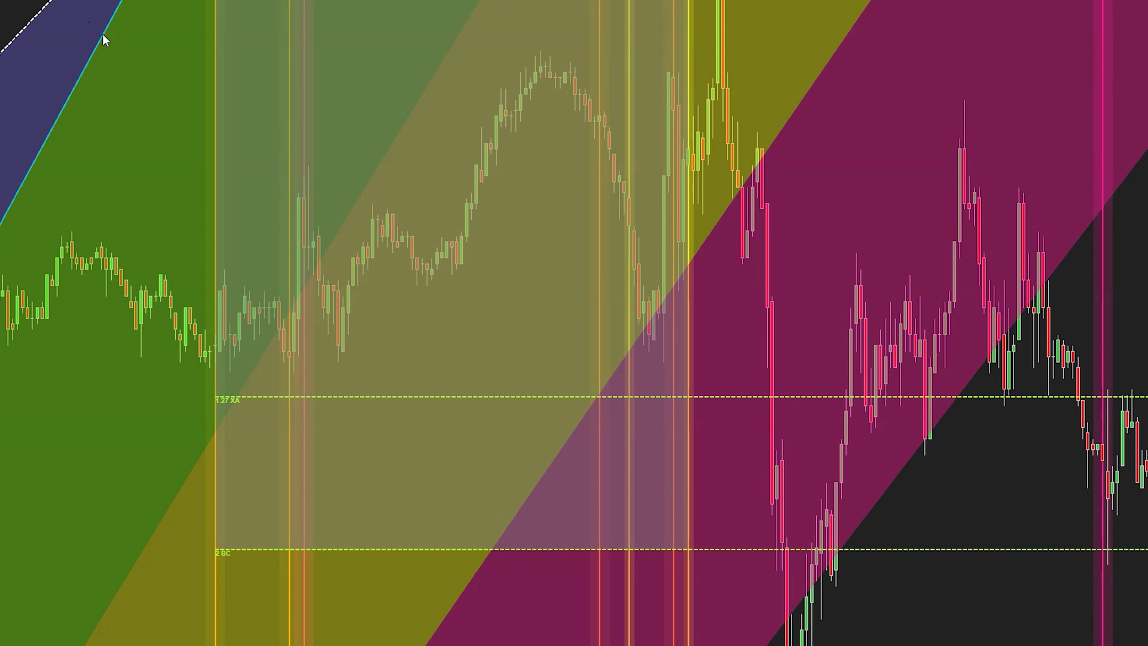
key("ctrl+alt+h")
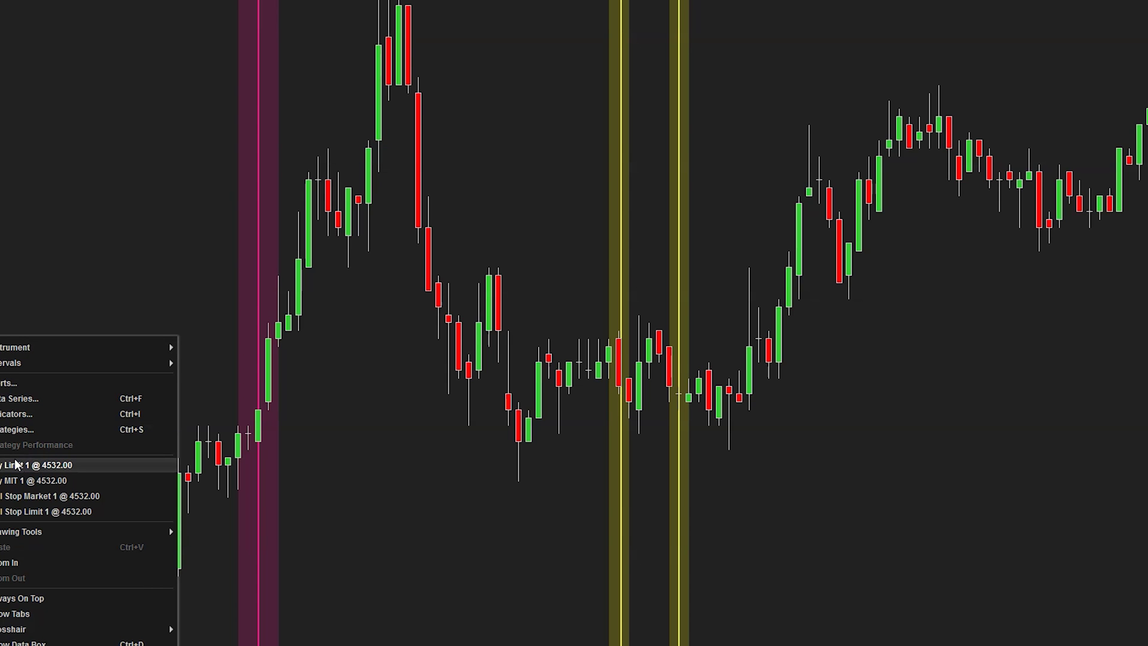
- Remove XT News Free from the ES 12-21 chart's configured indicators and confirm with OK
left_click(46, 410)
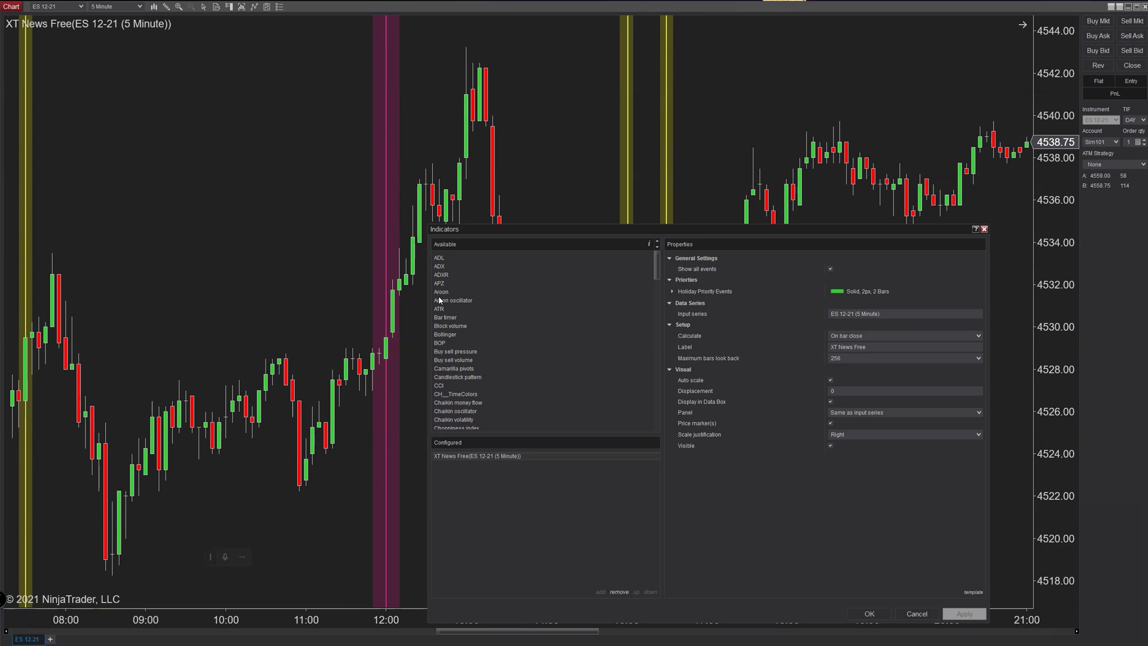
left_click(477, 342)
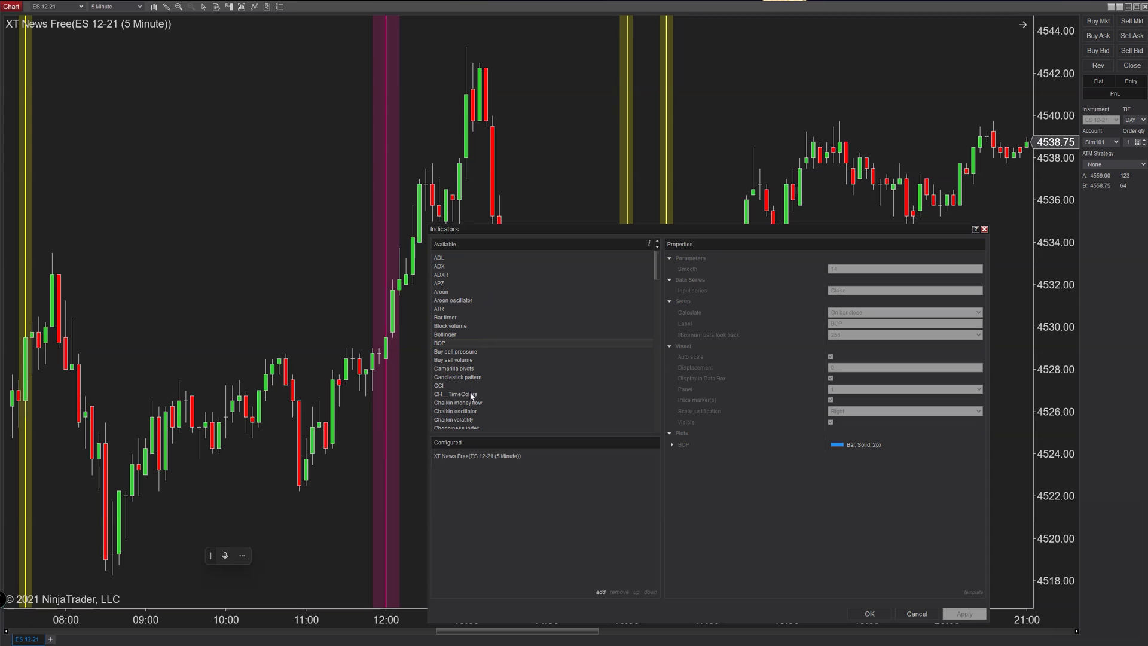
scroll(462, 353, "down", 10)
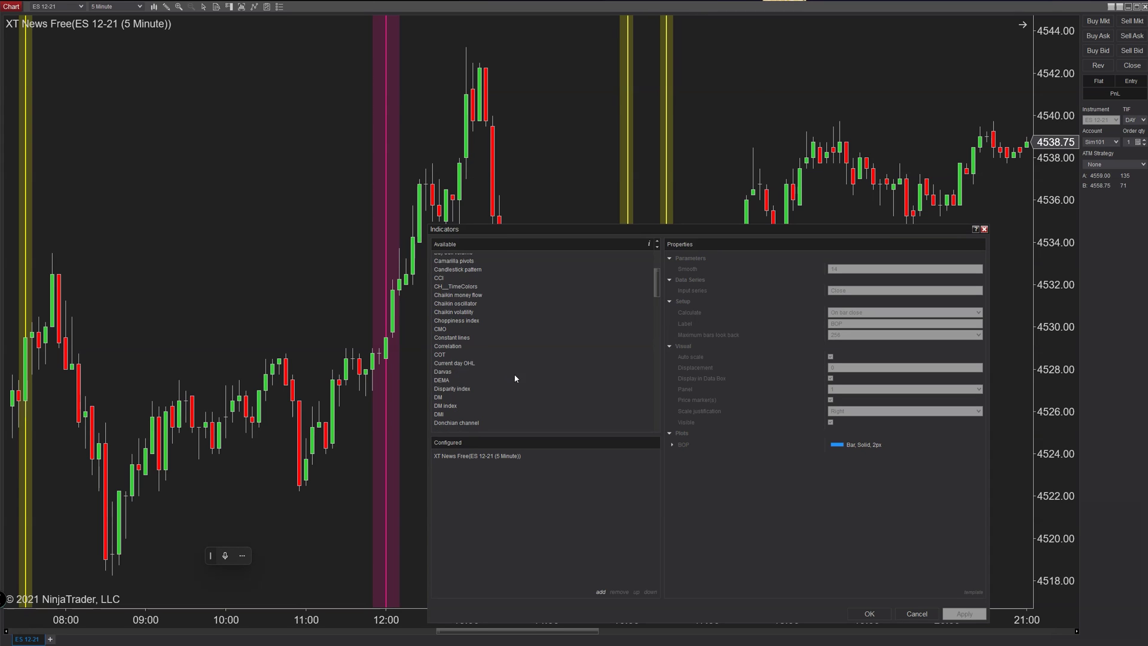
scroll(604, 340, "down", 4)
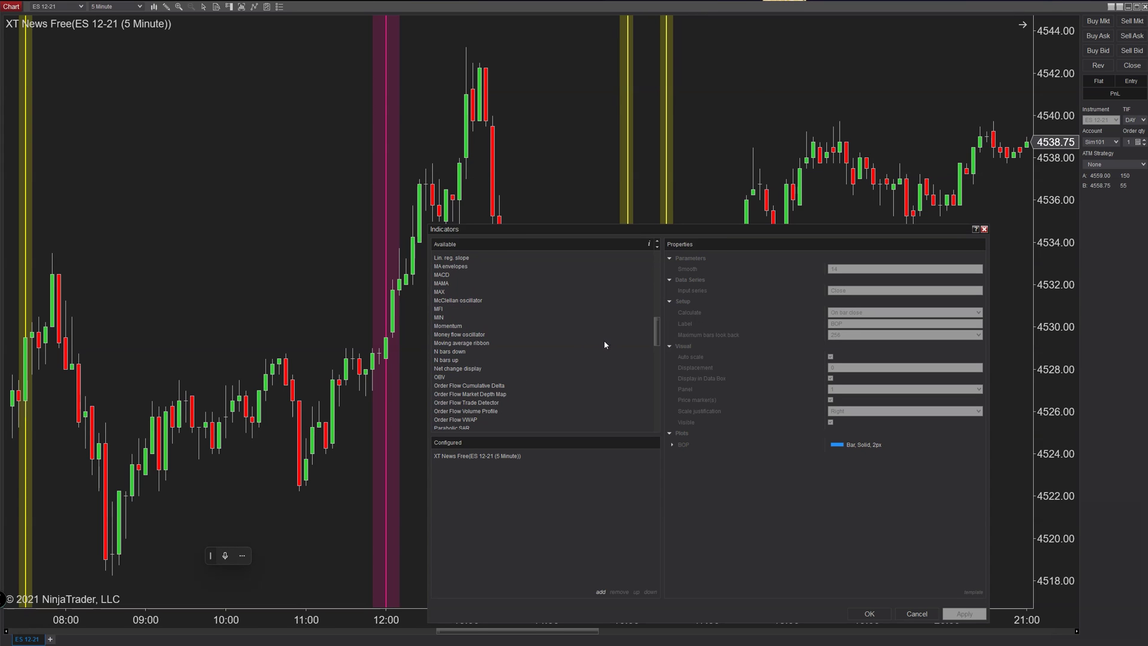
left_click(518, 456)
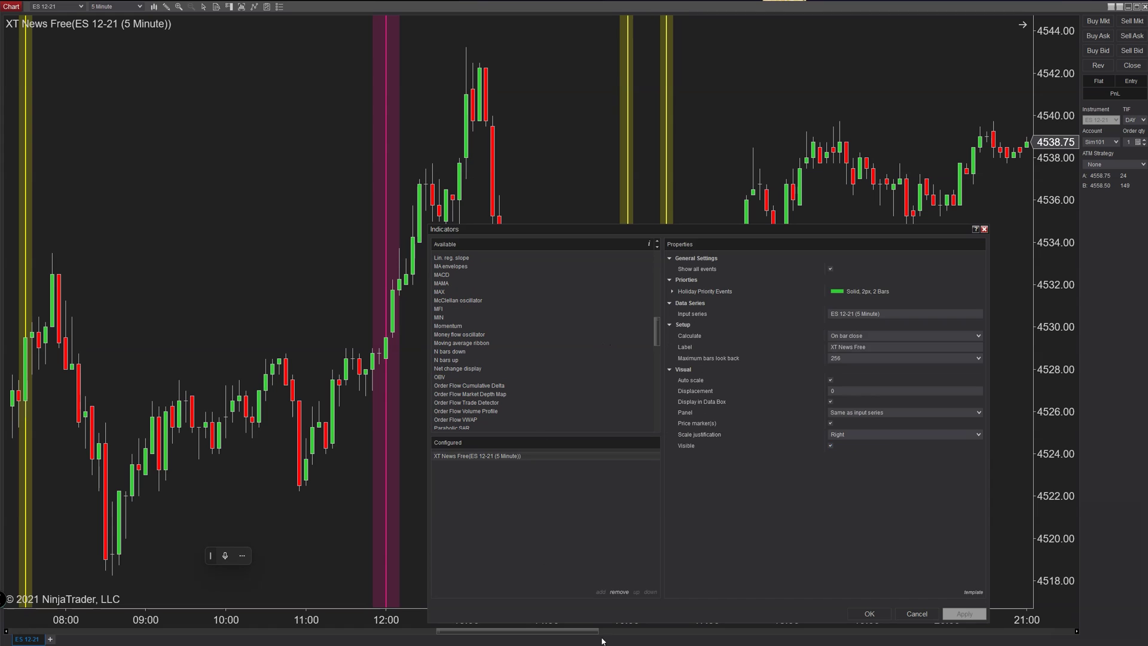
left_click(619, 591)
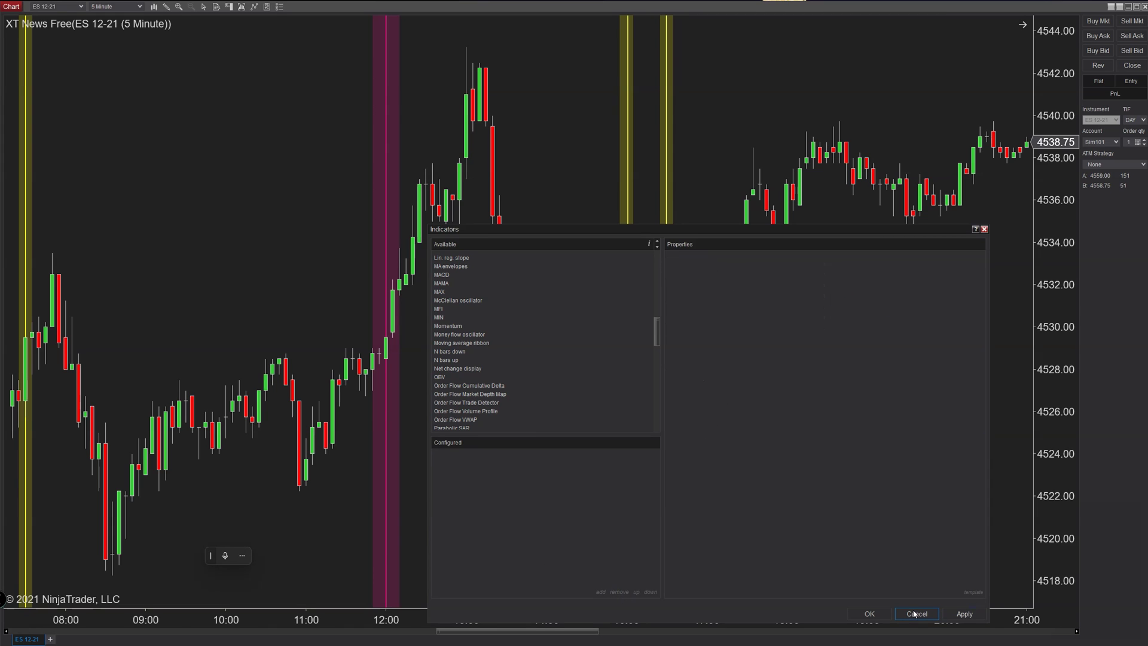
left_click(877, 614)
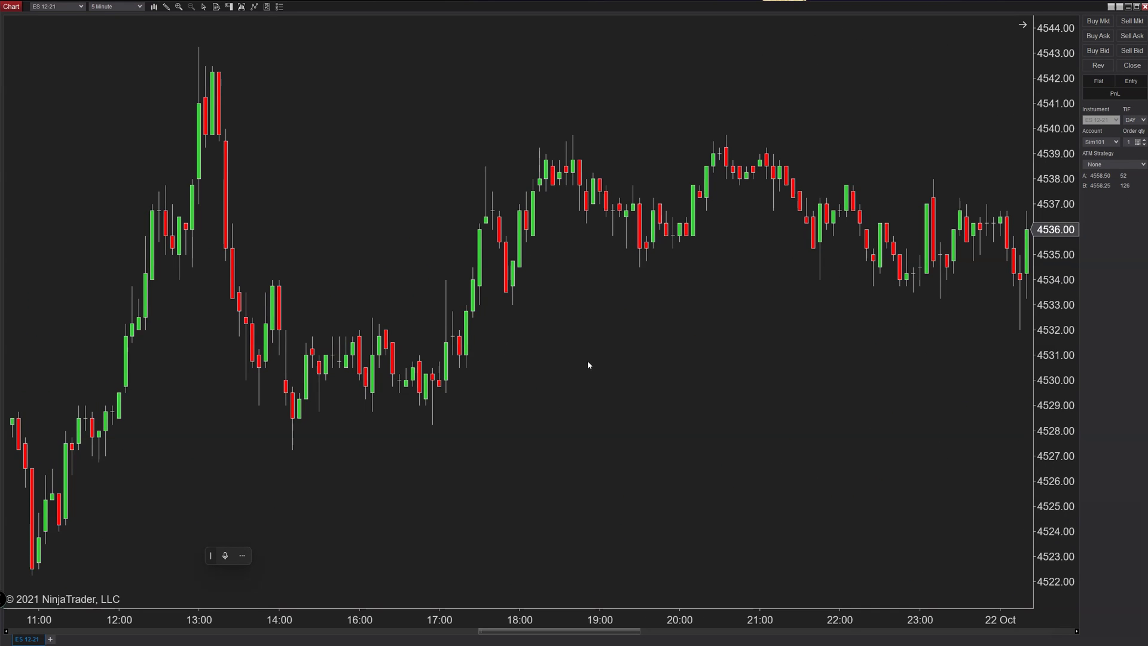
scroll(587, 365, "down", 5)
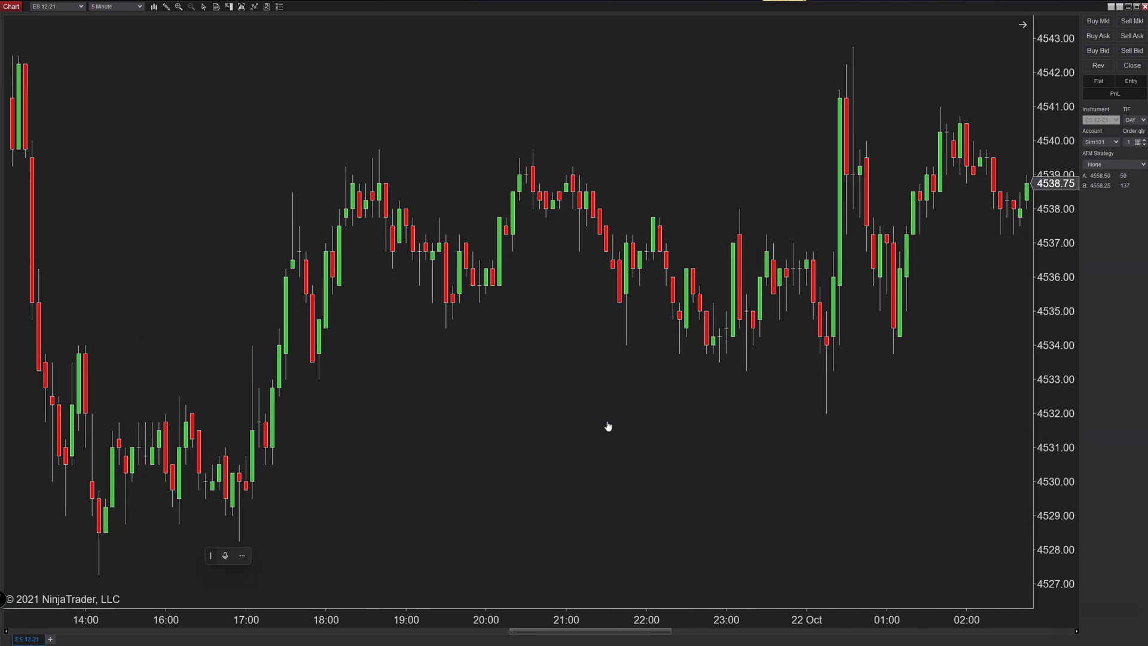